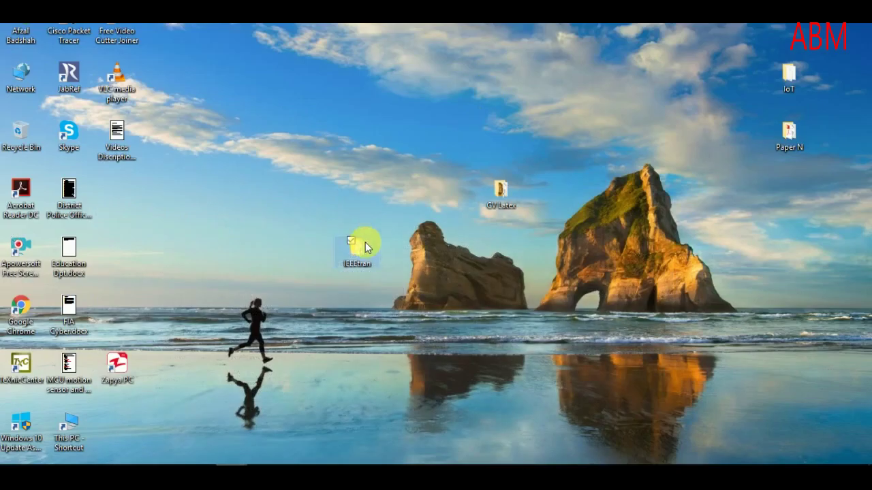
- Create a folder named references inside the IEEEtran folder on the desktop
double_click(365, 243)
left_click(705, 60)
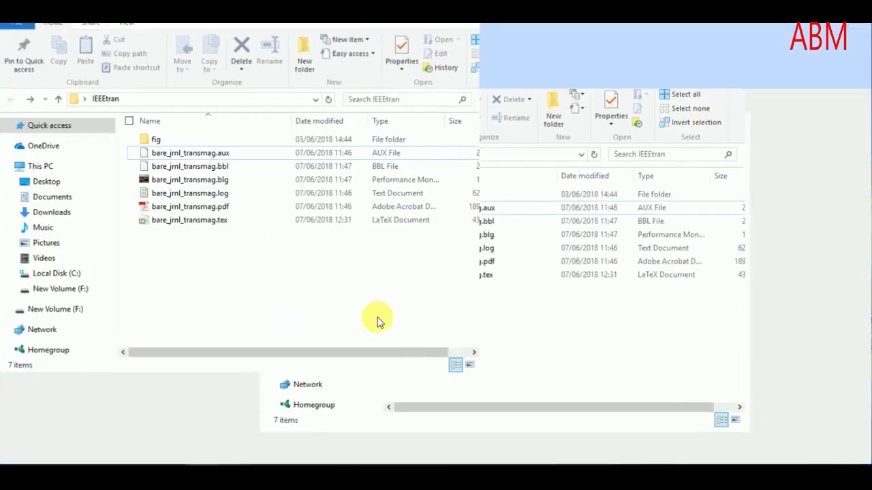
right_click(183, 314)
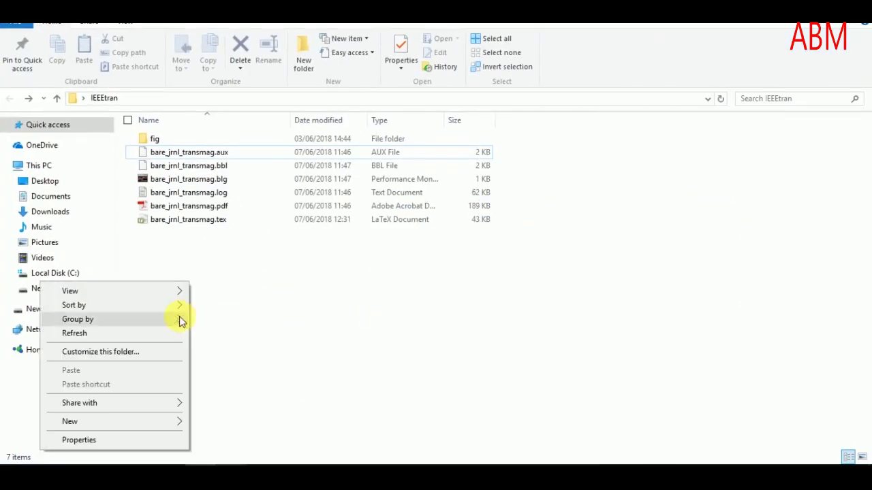
mouse_move(160, 423)
left_click(222, 248)
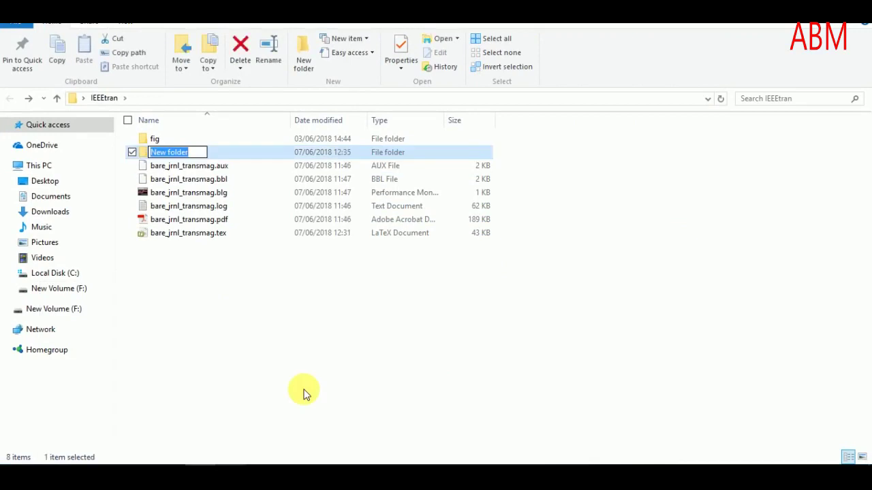
type("refere")
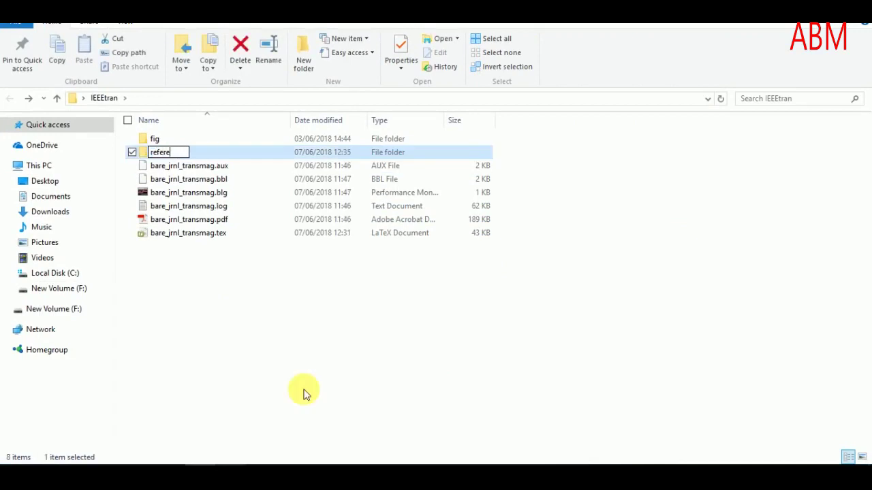
type("nces")
key("Return")
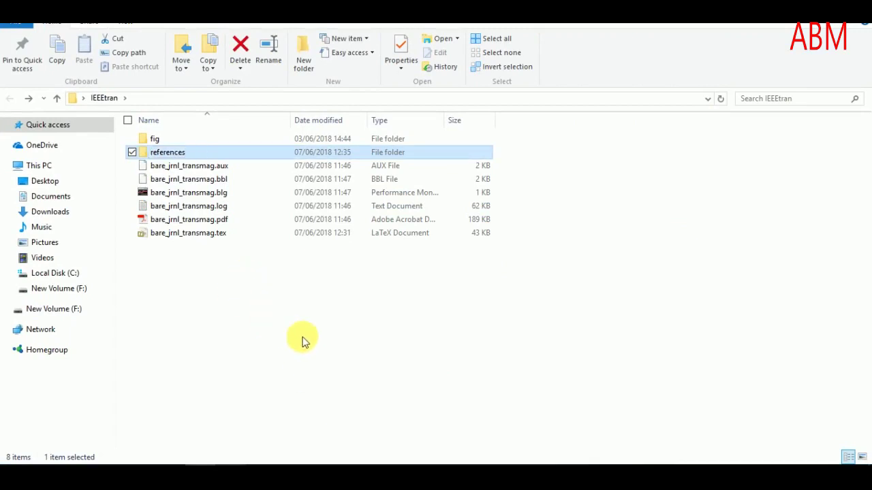
left_click(400, 334)
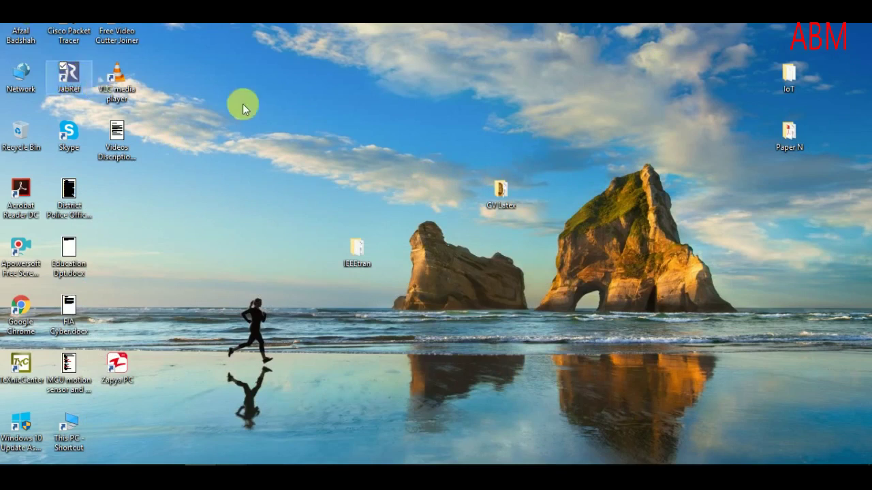
- Open JabRef and create a new BibLaTeX database
left_click(73, 80)
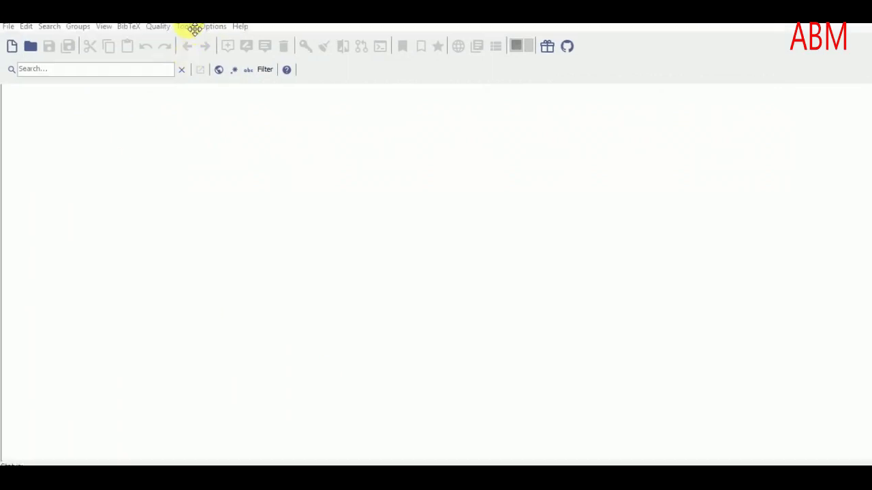
left_click(9, 29)
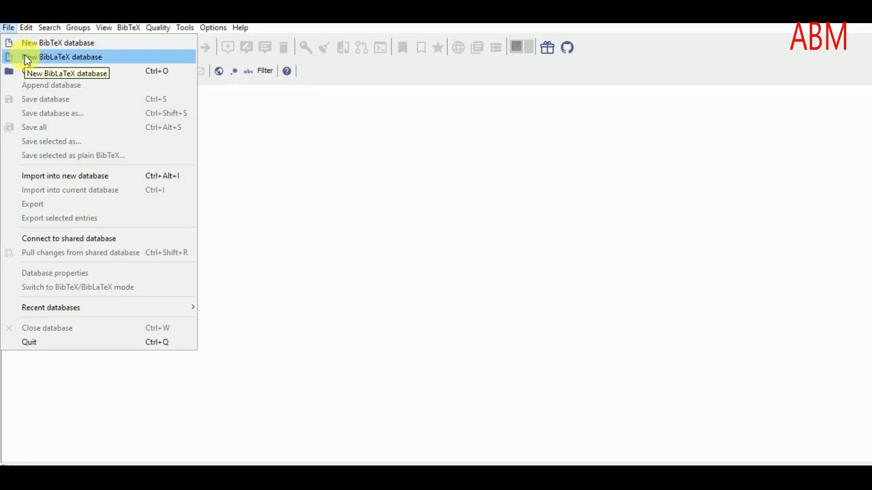
left_click(33, 58)
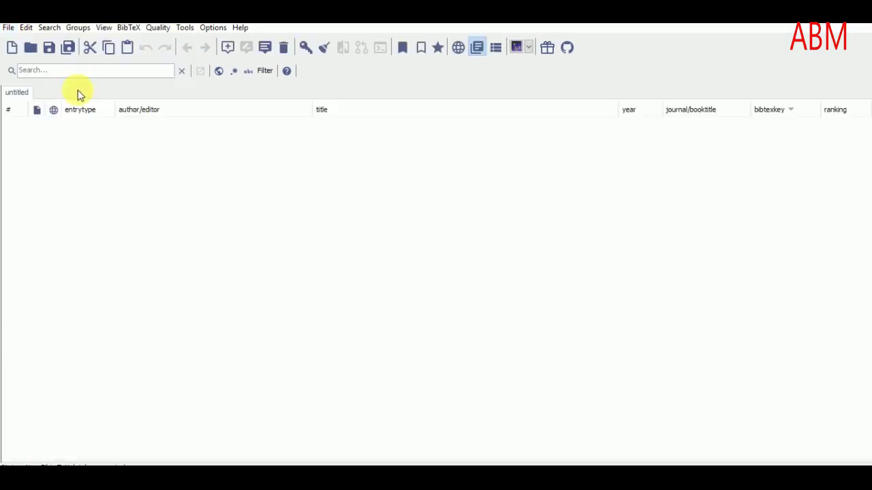
- Save the new database as references in the references folder inside IEEEtran on the desktop
left_click(8, 29)
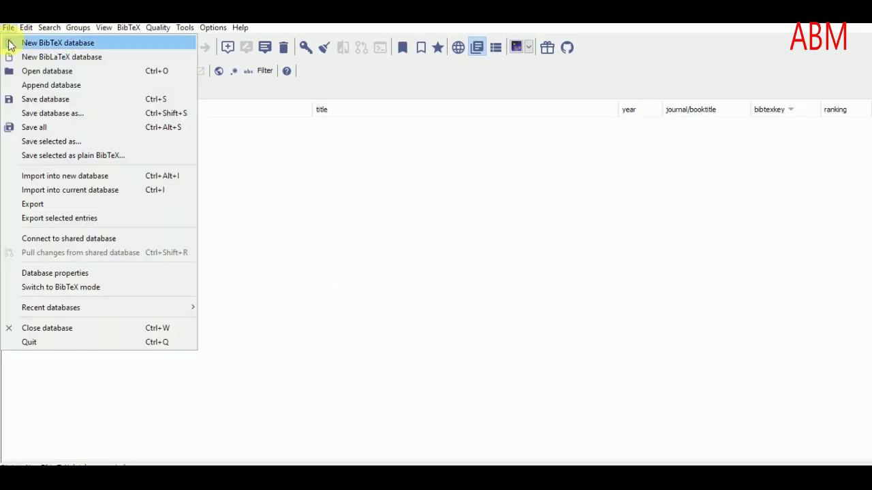
left_click(65, 113)
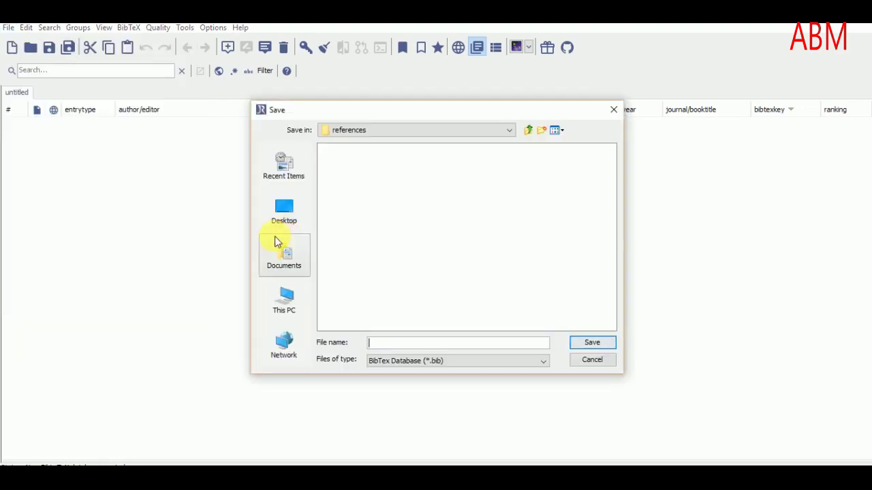
left_click(286, 216)
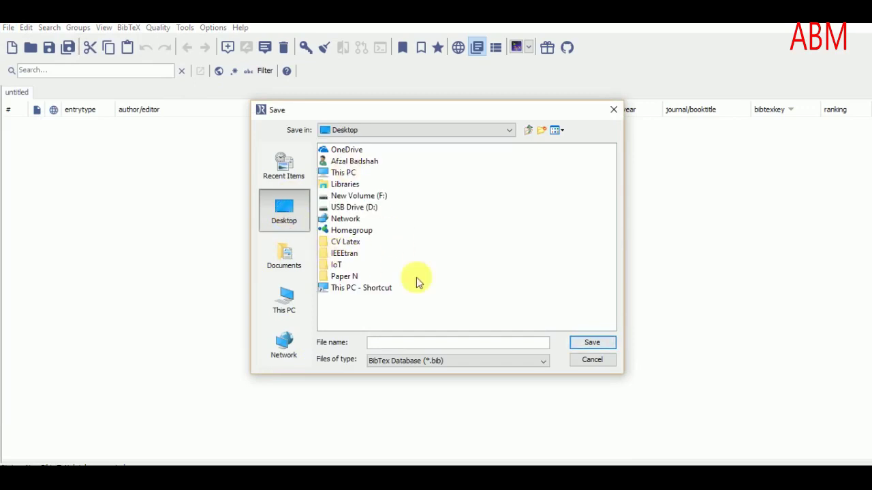
left_click(344, 256)
double_click(344, 255)
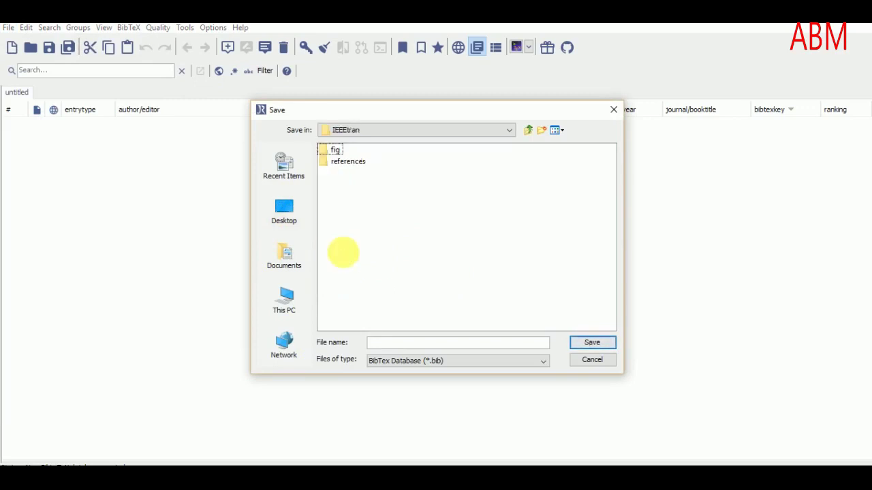
left_click(348, 163)
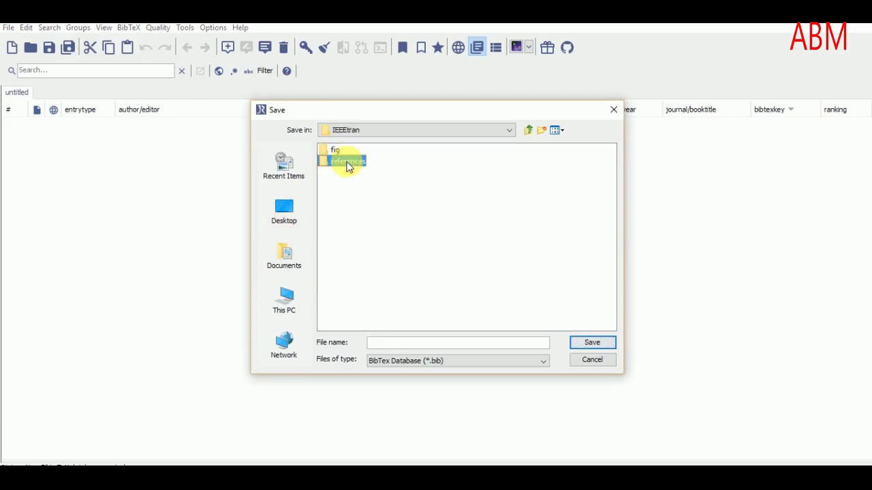
double_click(347, 164)
left_click(404, 344)
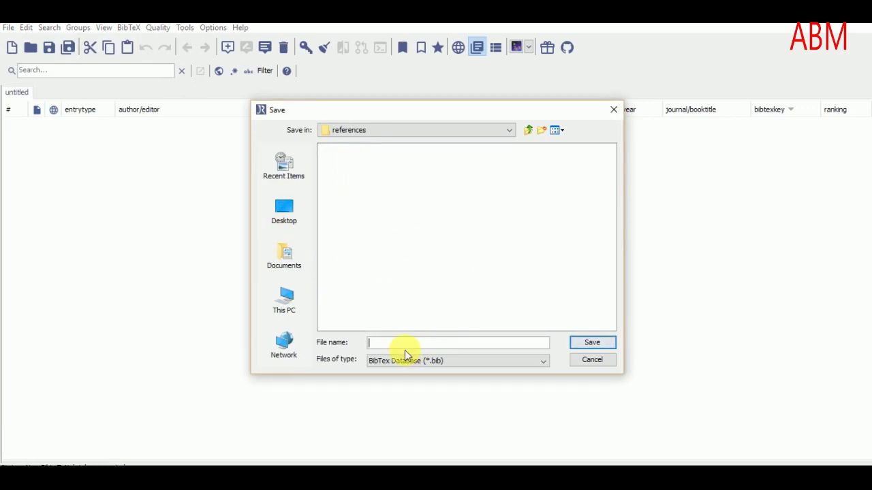
type("references")
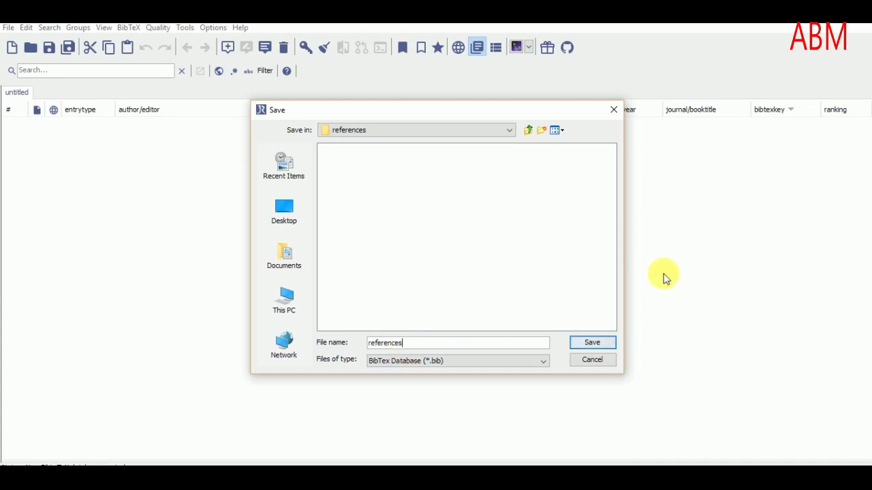
left_click(592, 344)
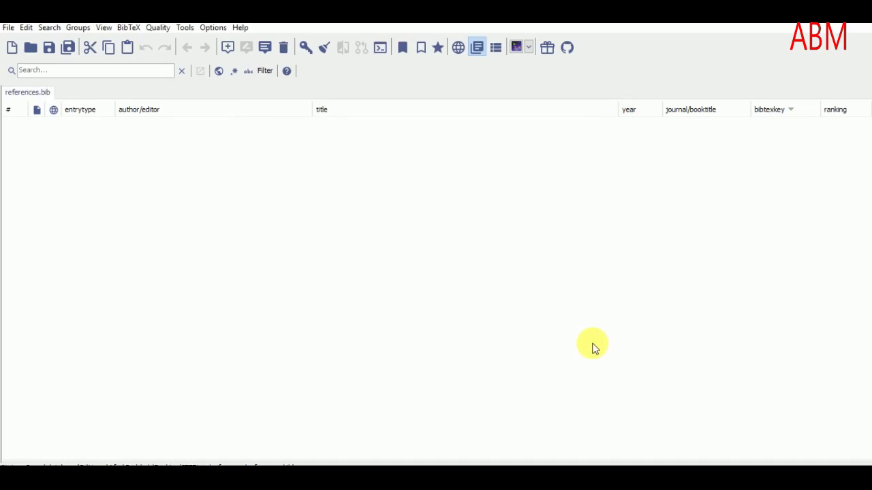
- Switch to File Explorer and check the contents of the references folder, returning to the IEEEtran folder
left_click(273, 487)
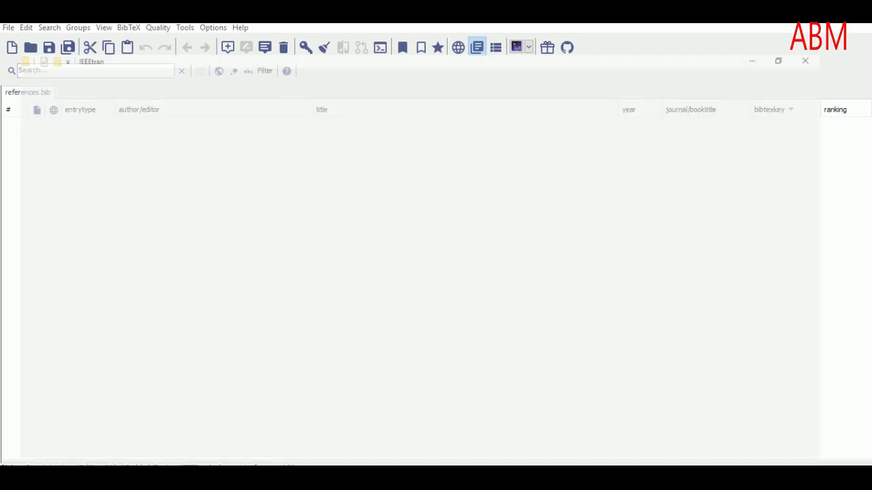
left_click(175, 159)
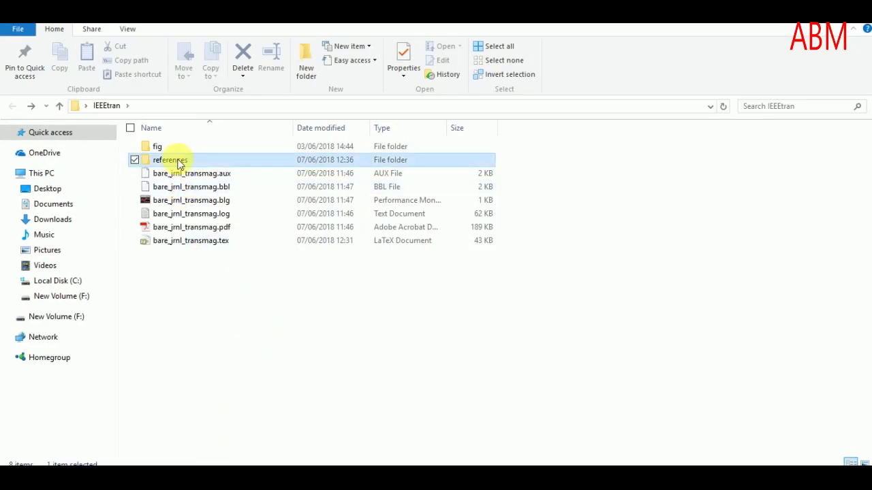
double_click(175, 159)
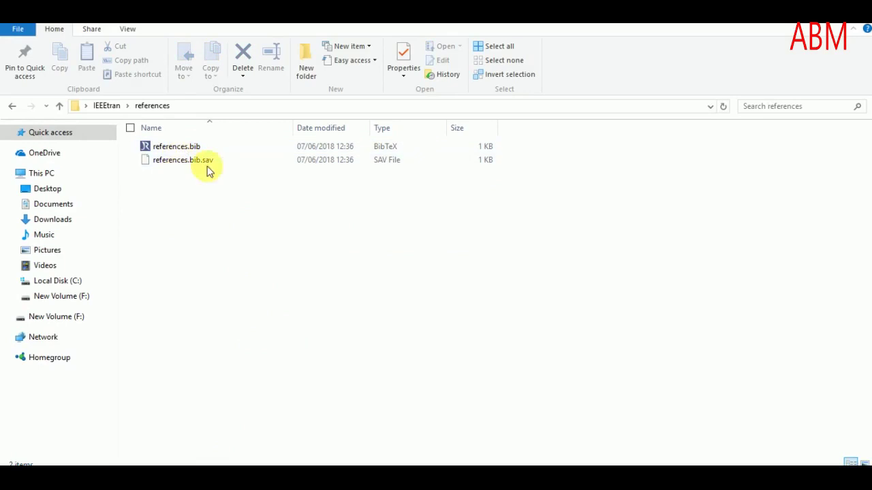
left_click(12, 106)
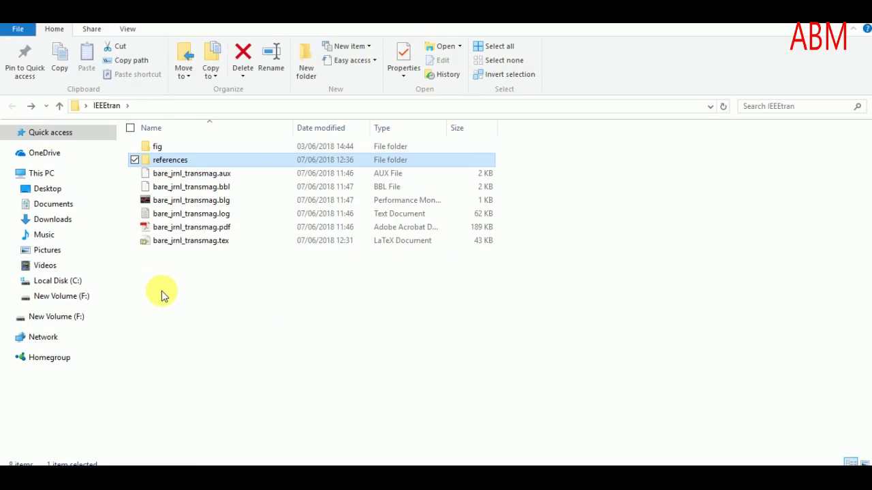
- Switch to the Revenue Maximization paper in Acrobat Reader and go to its first page
left_click(234, 476)
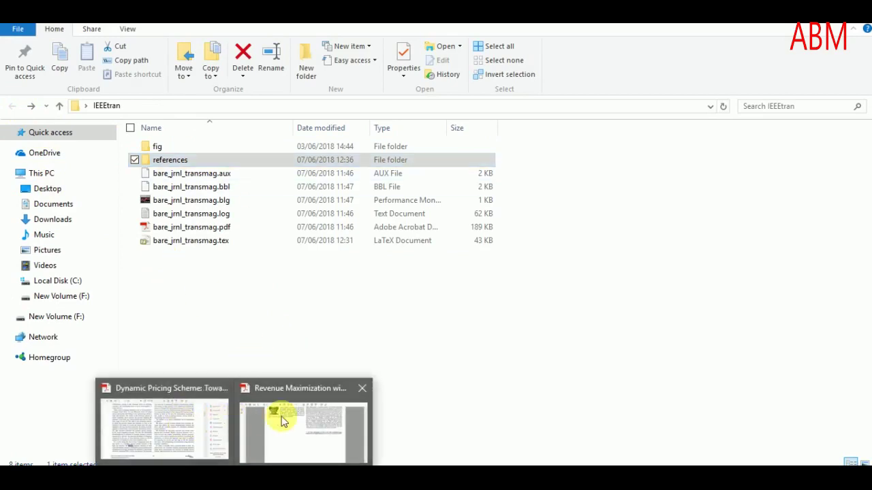
left_click(283, 421)
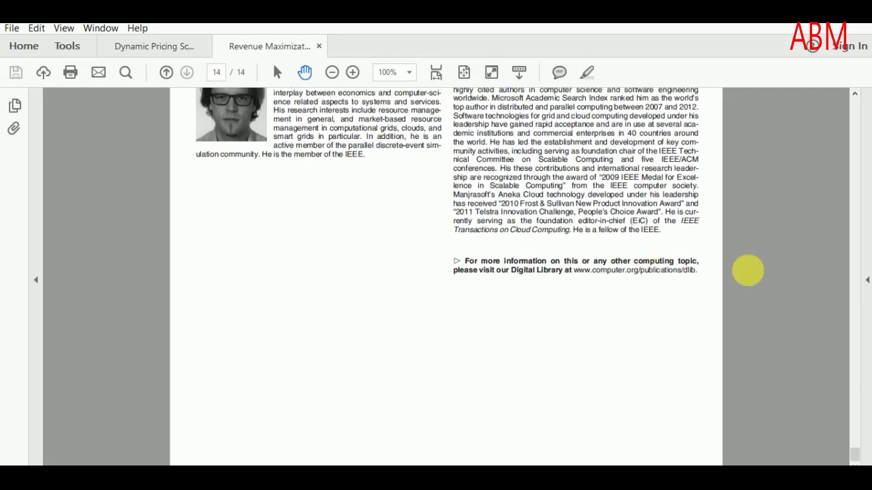
left_click_drag(857, 456, 851, 103)
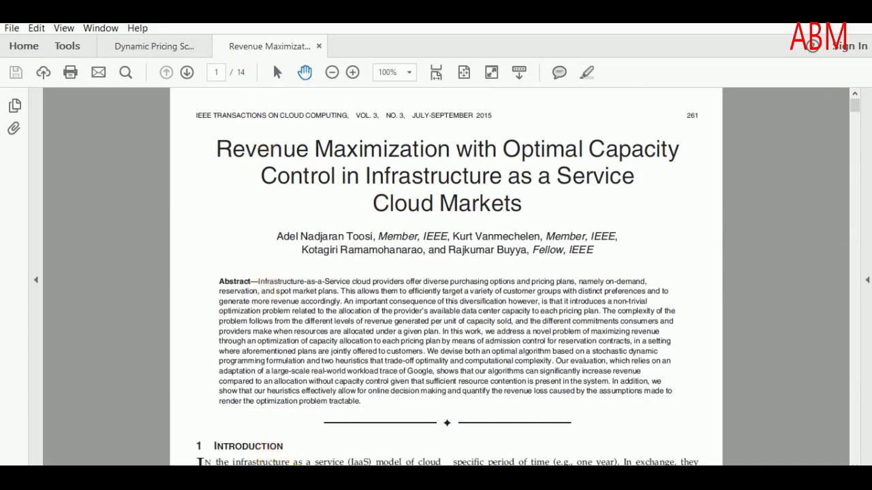
- Return to JabRef and add a new Article entry to the references.bib database
left_click(293, 402)
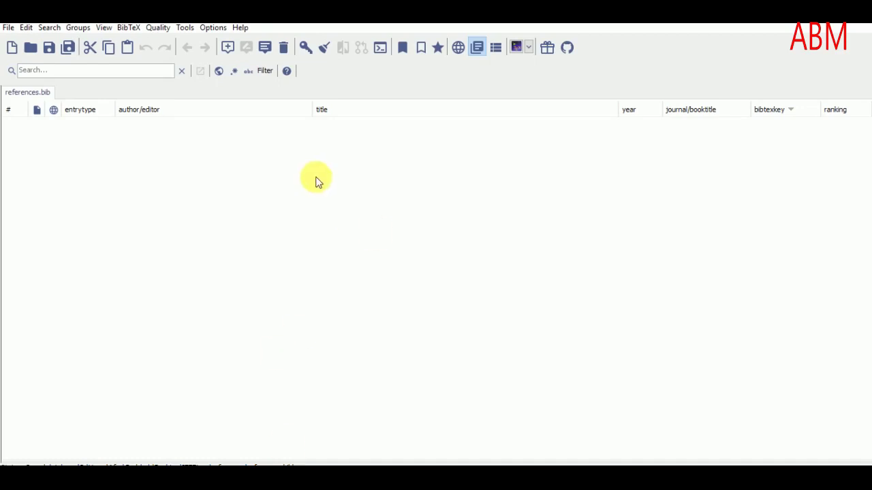
left_click(228, 55)
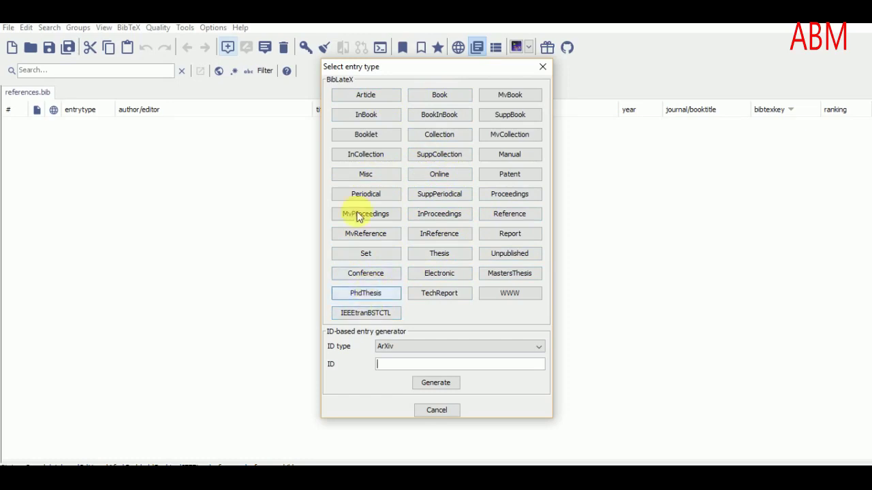
left_click(361, 97)
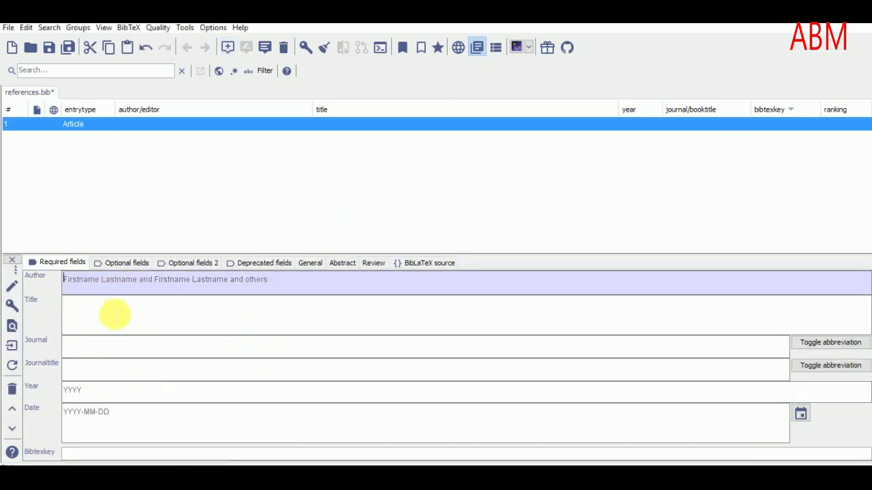
left_click(114, 310)
left_click(113, 346)
left_click(107, 287)
left_click(94, 320)
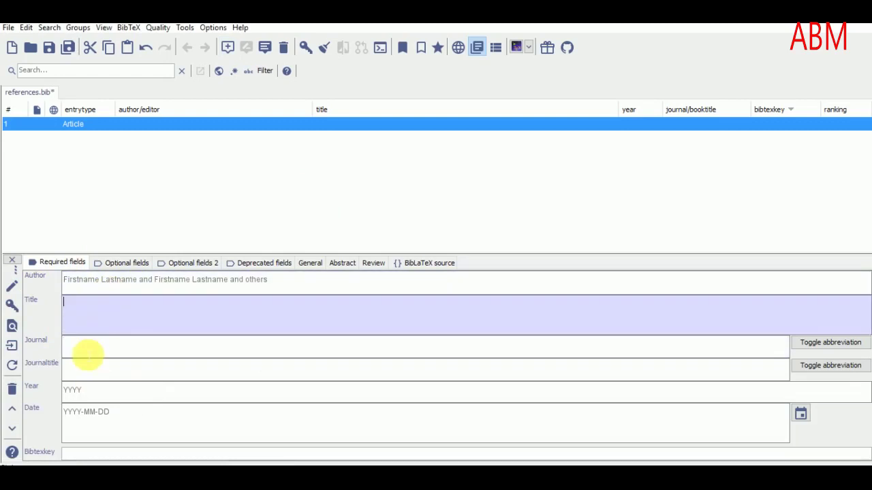
left_click(91, 390)
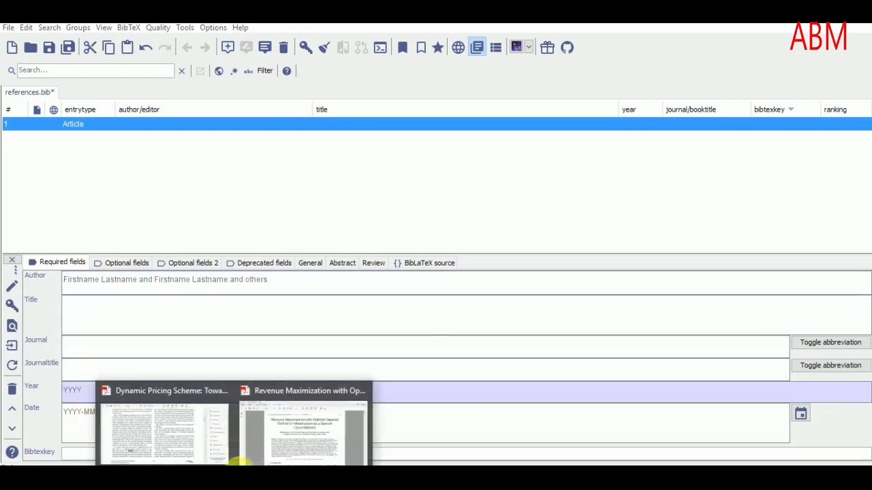
- Copy the full author lines from the Revenue Maximization paper into the Author field of the JabRef article entry
left_click(301, 432)
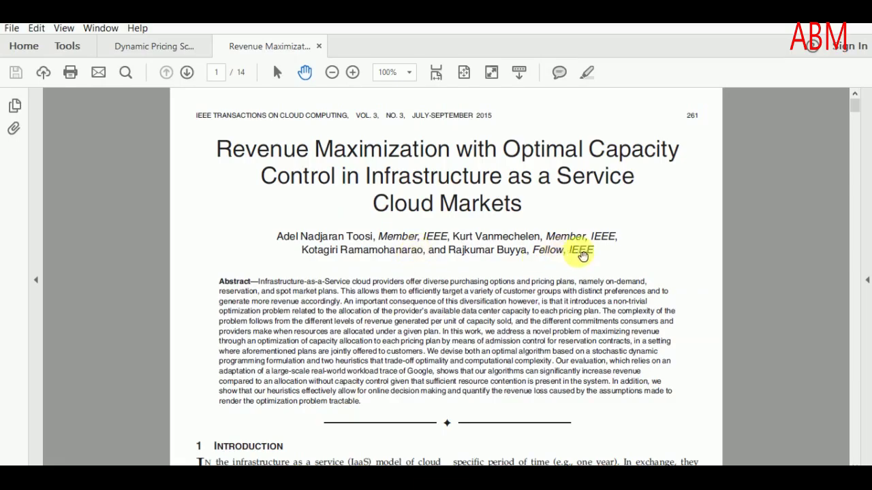
left_click_drag(605, 253, 532, 251)
left_click_drag(480, 253, 292, 243)
right_click(317, 239)
left_click(346, 253)
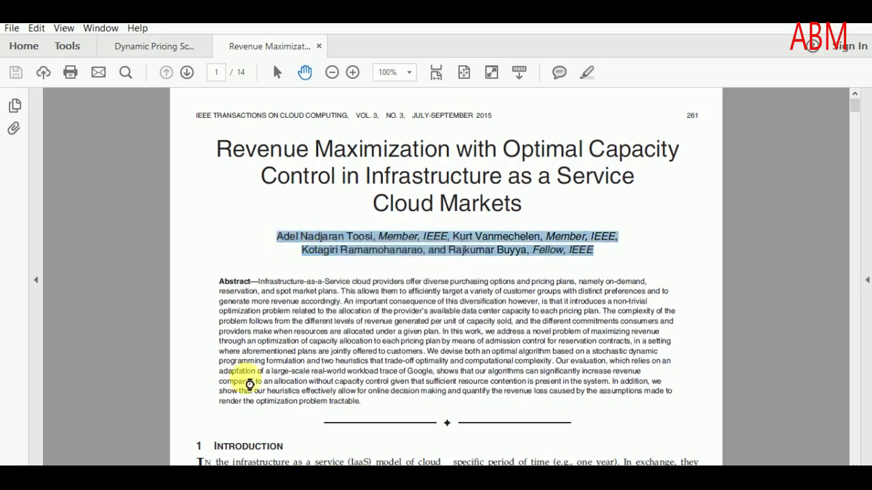
key("alt+Tab")
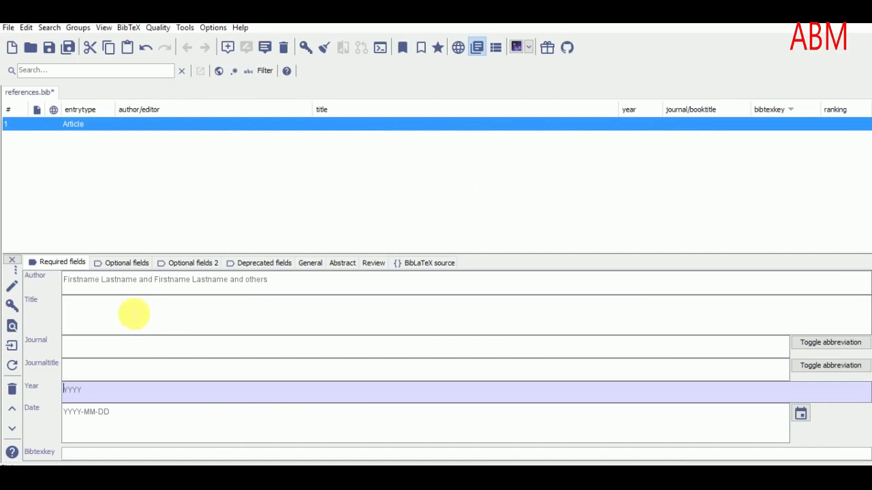
left_click(113, 311)
left_click(136, 286)
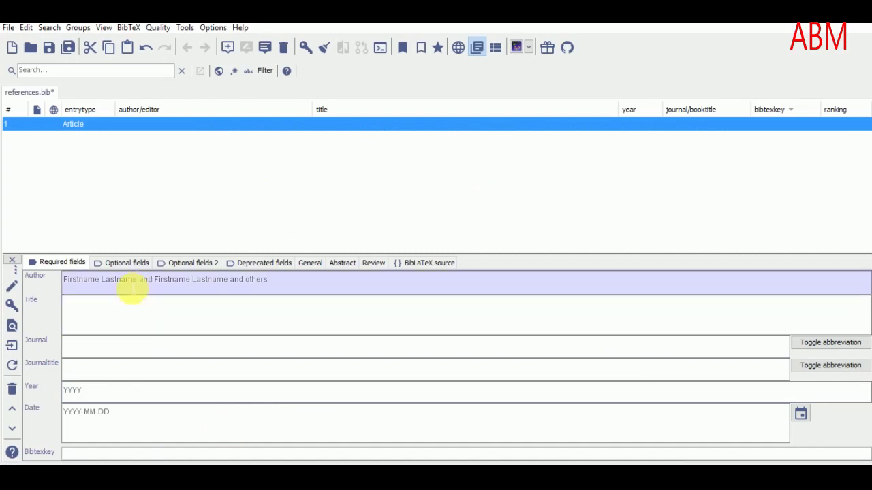
key("ctrl+v")
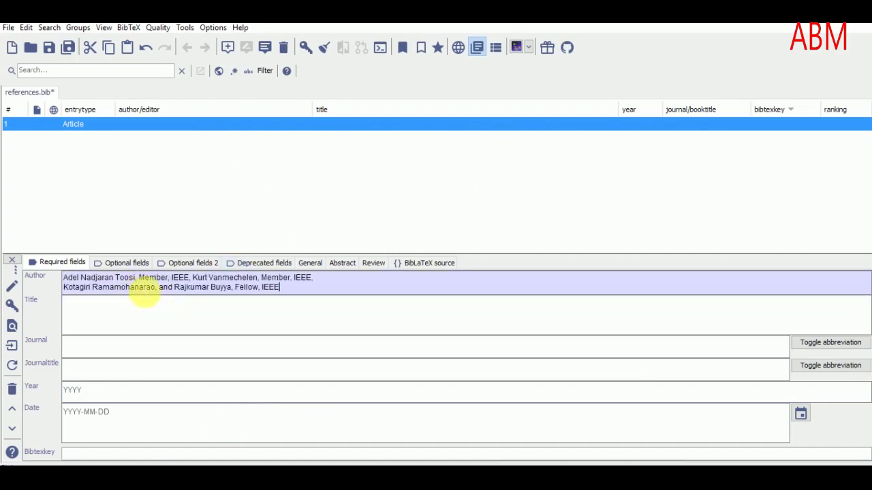
- Remove the Member, IEEE and Fellow, IEEE designations from the Author field and join the author names onto one line
left_click_drag(138, 278, 191, 282)
key("BackSpace")
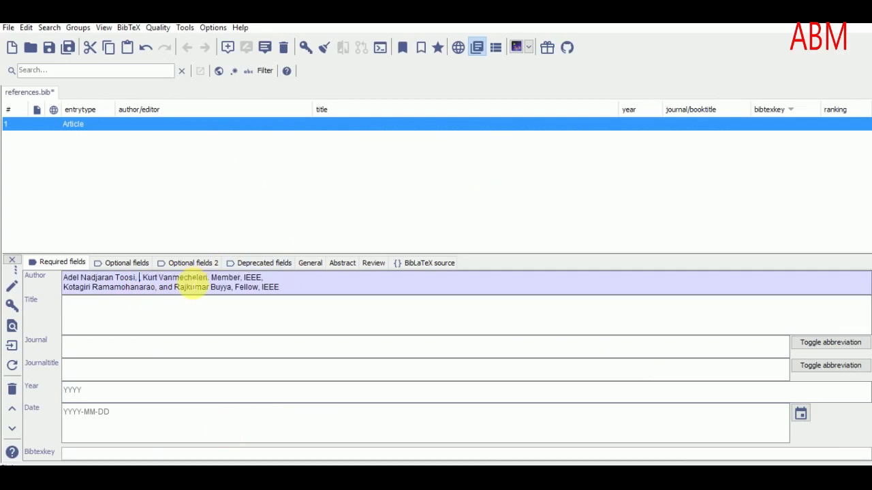
left_click_drag(212, 278, 280, 284)
key("BackSpace")
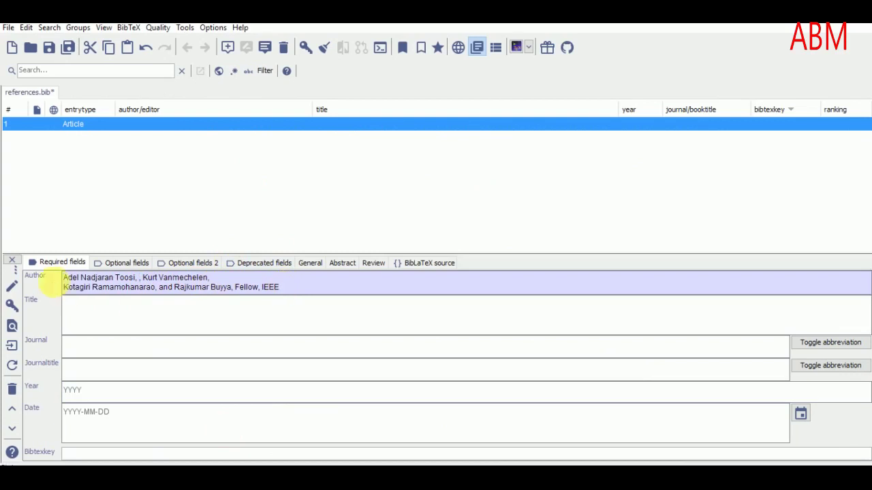
key("BackSpace")
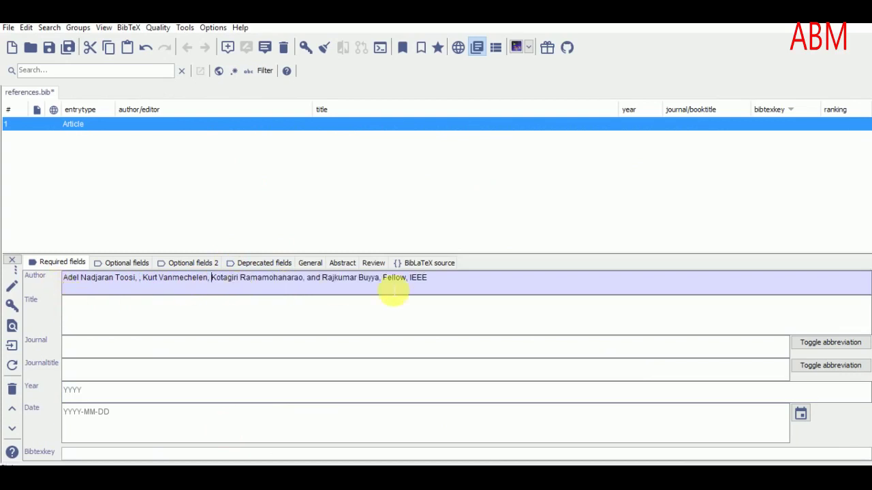
left_click_drag(380, 287, 439, 286)
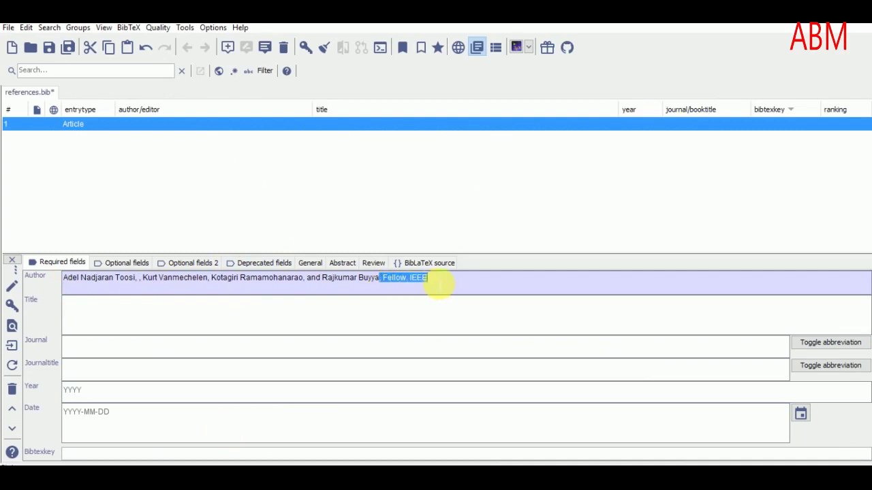
key("BackSpace")
- Copy the full title from the Revenue Maximization paper in Acrobat Reader into the Title field of the JabRef article entry
left_click(155, 323)
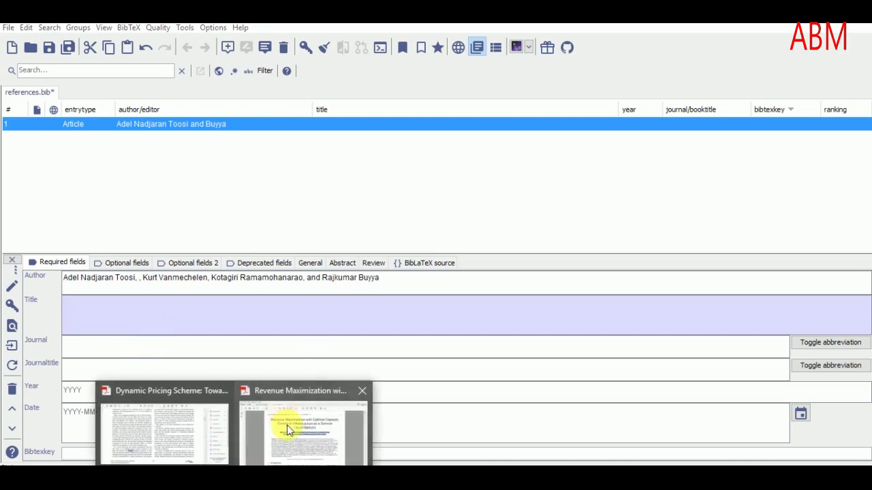
left_click(288, 431)
left_click(242, 151)
left_click_drag(215, 147, 446, 194)
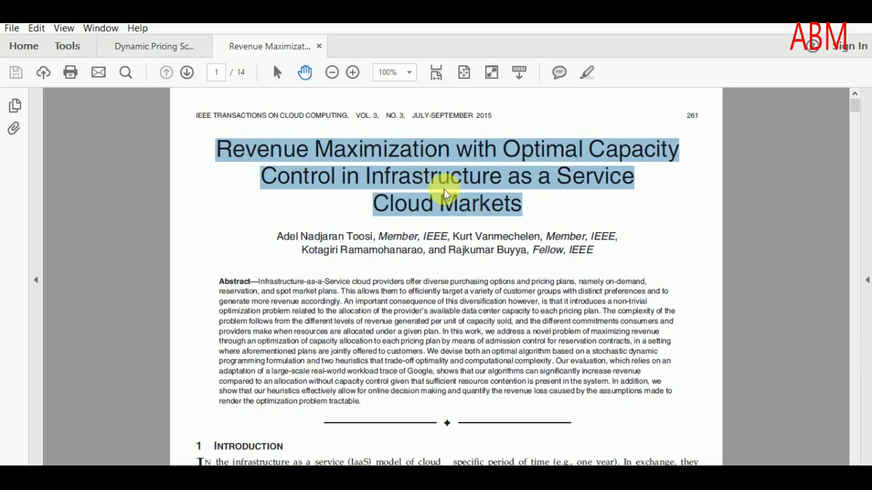
right_click(446, 194)
left_click(469, 204)
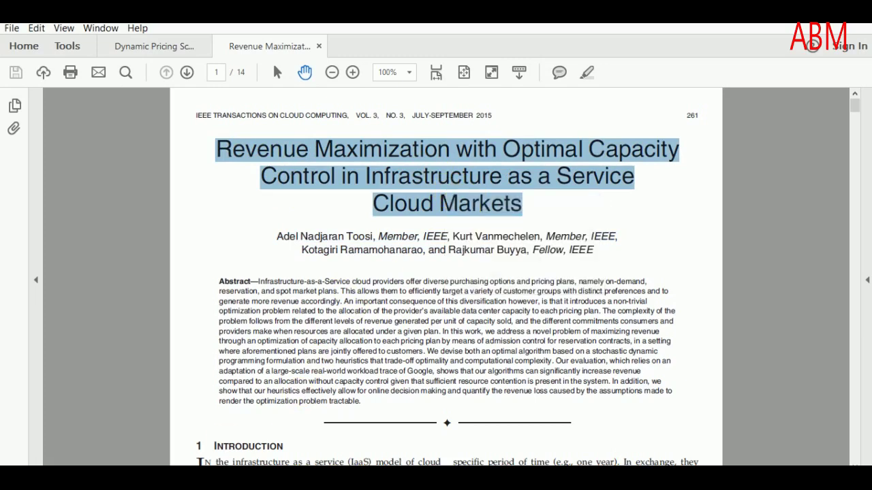
key("alt+Tab")
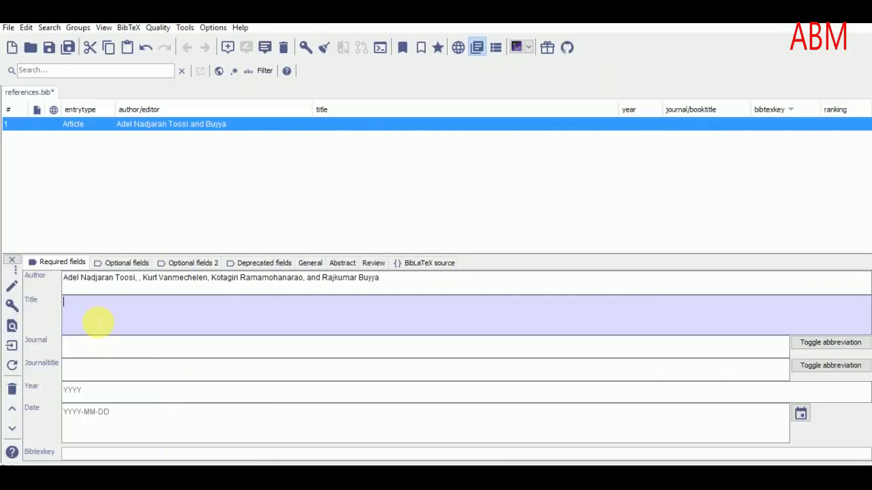
key("ctrl+v")
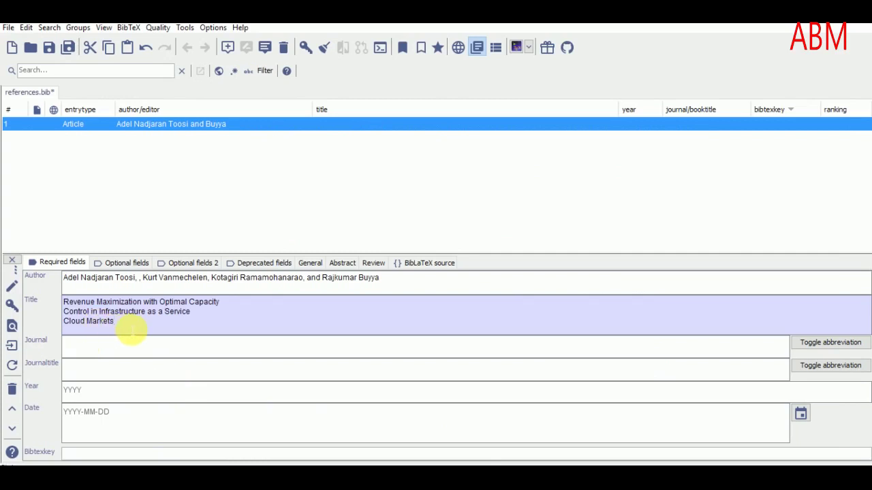
- Remove the line breaks in the Title field so the whole title is on a single line
left_click(65, 312)
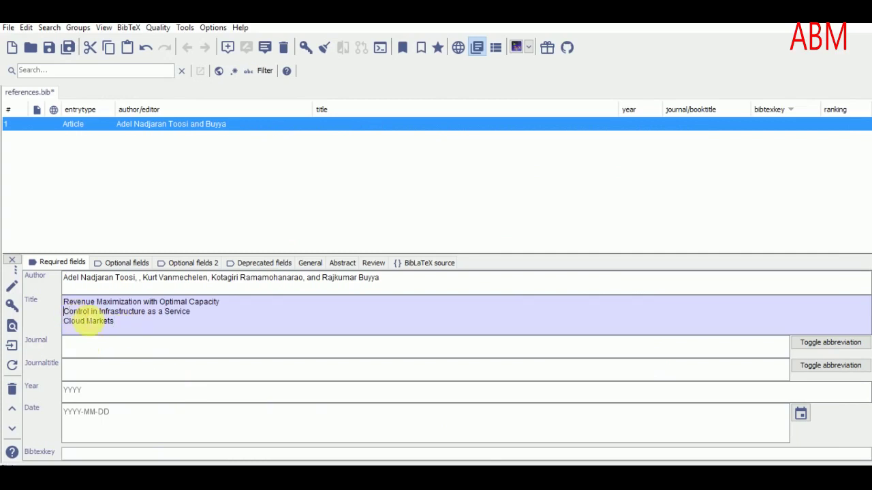
key("BackSpace")
left_click(69, 312)
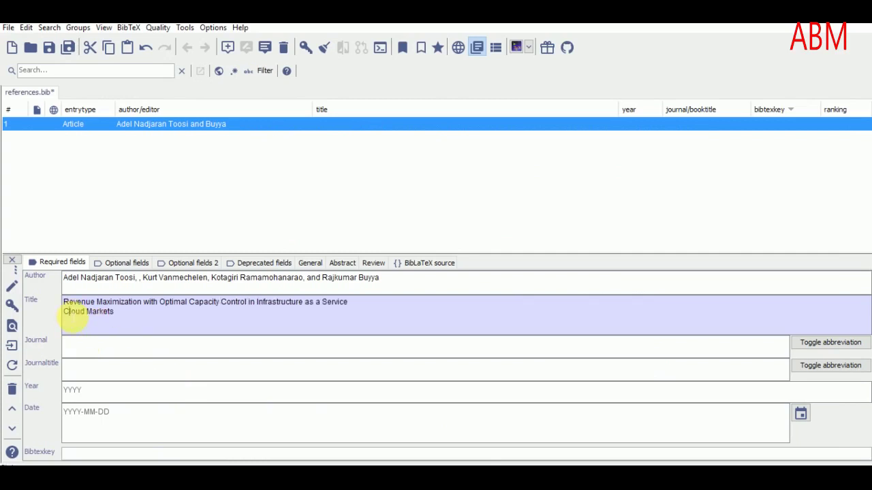
key("BackSpace")
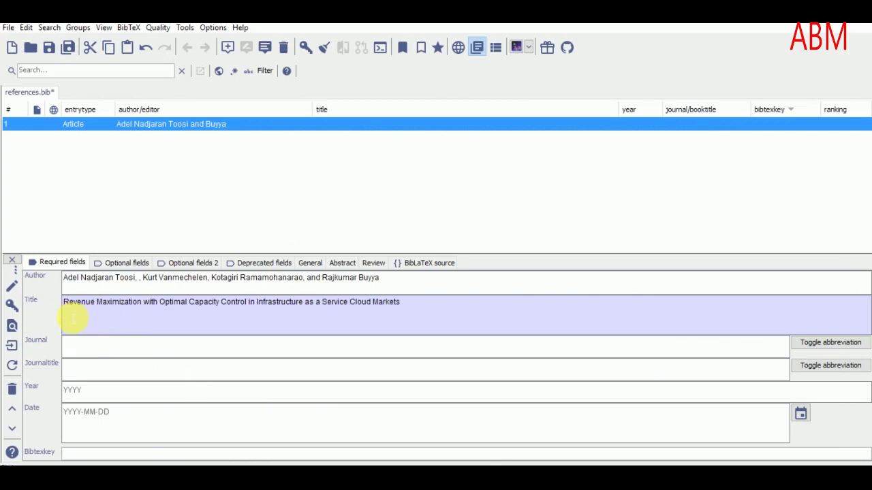
- Copy the journal name IEEE TRANSACTIONS ON CLOUD COMPUTING from the Revenue Maximization paper in Acrobat Reader into JabRef's Journal field
left_click(82, 344)
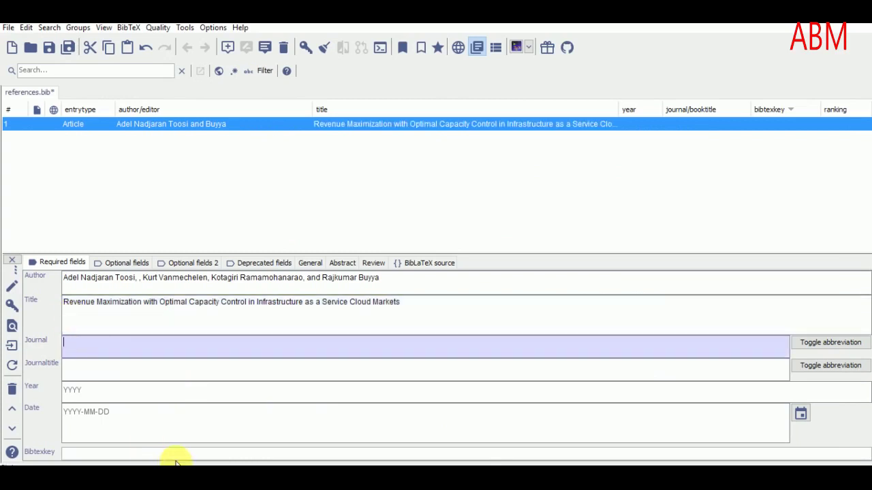
left_click(273, 433)
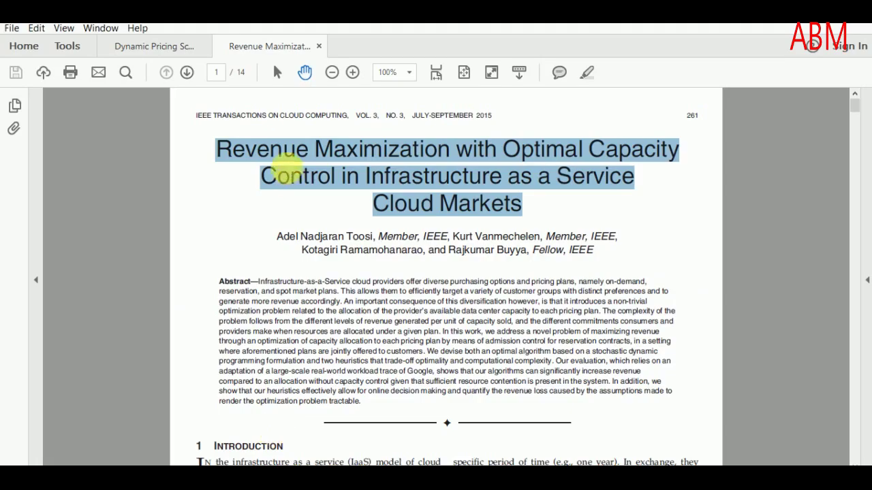
left_click(286, 174)
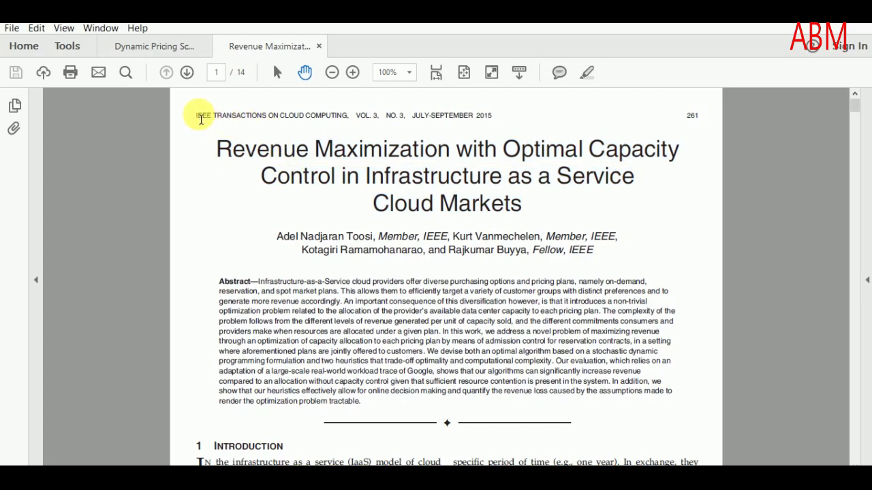
left_click_drag(197, 118, 341, 123)
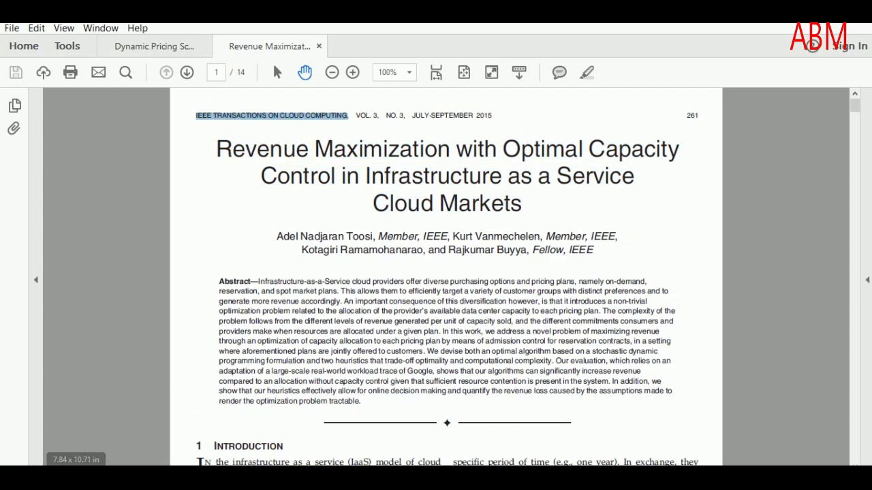
key("alt+Tab")
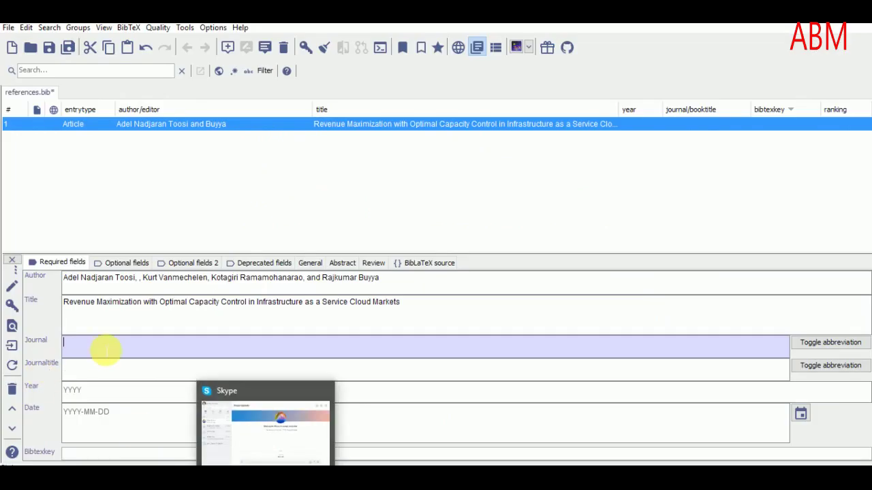
key("ctrl+v")
- Set Journaltitle to IEEE, check the publication date in the paper's header, and set the Year to 2015
key("Tab")
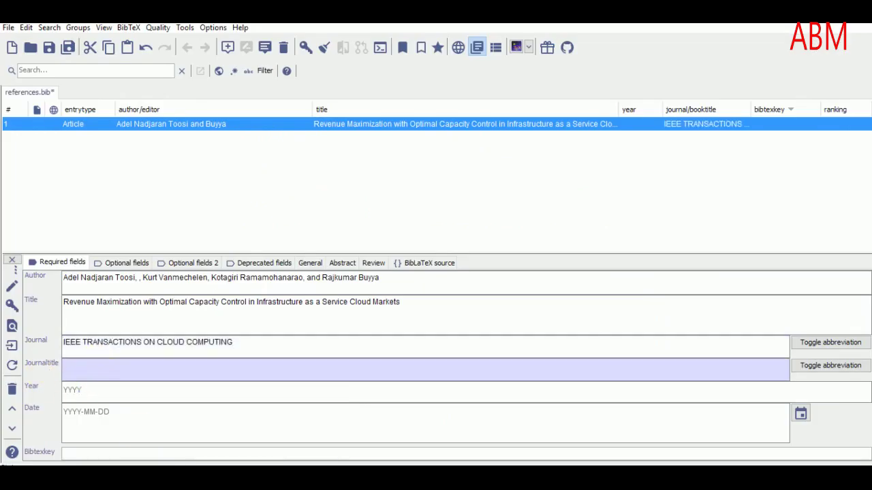
type("IEEE")
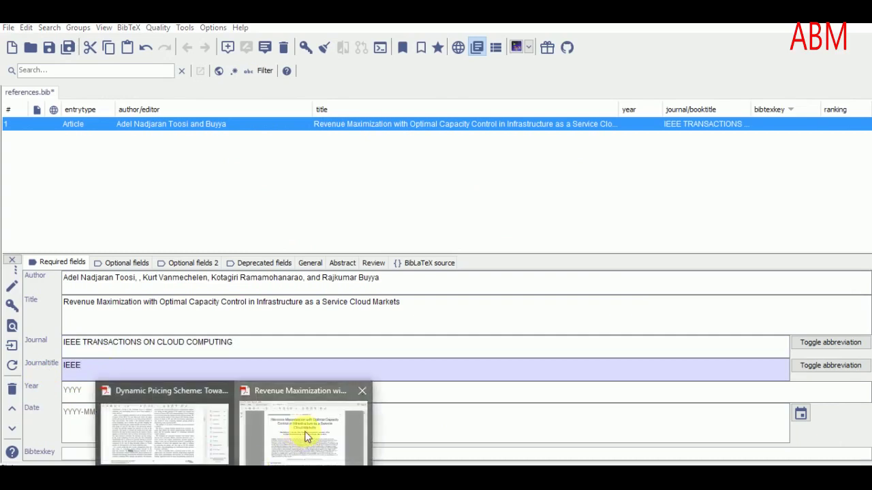
left_click(305, 432)
left_click(368, 128)
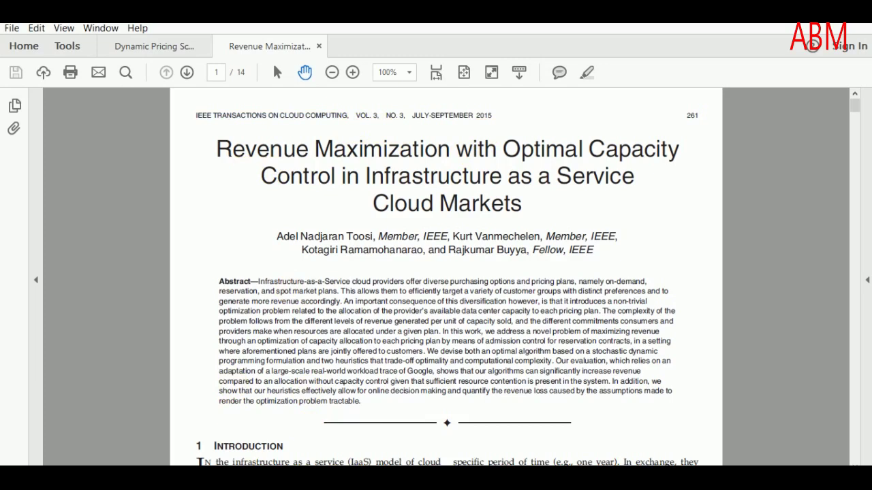
key("alt+Tab")
left_click(98, 392)
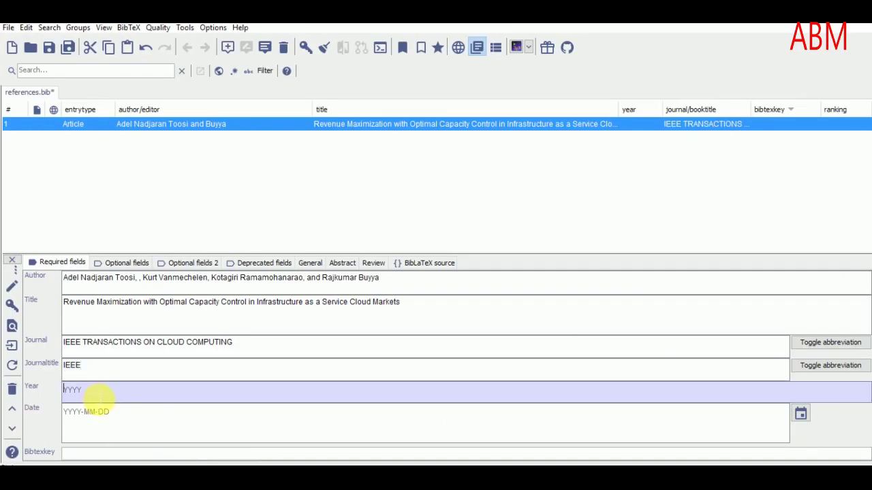
type("2015")
left_click(111, 416)
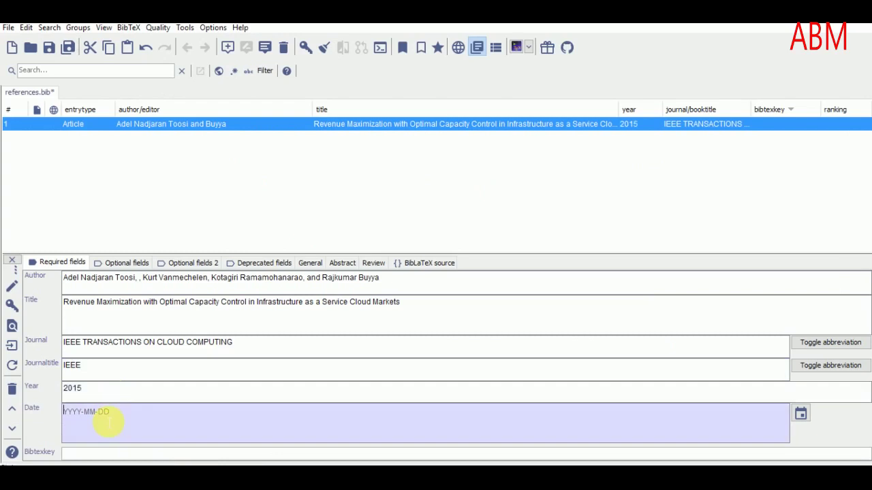
- Fill in the entry's optional fields with Number 3, Volume 3 and Pages 100-120, consulting the Revenue Maximization paper
left_click(120, 264)
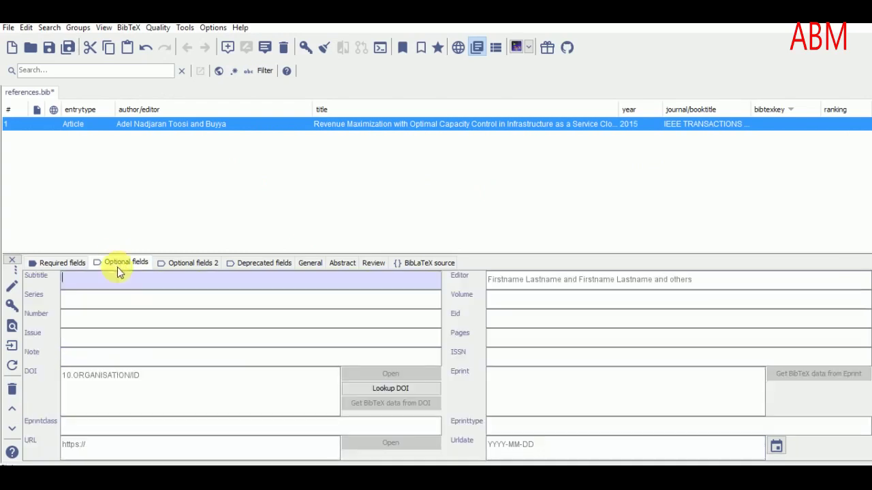
left_click(101, 327)
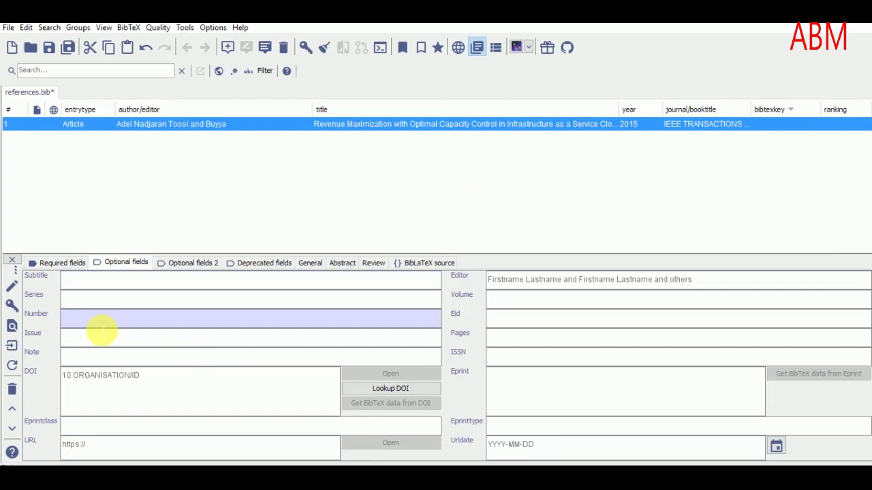
left_click(524, 302)
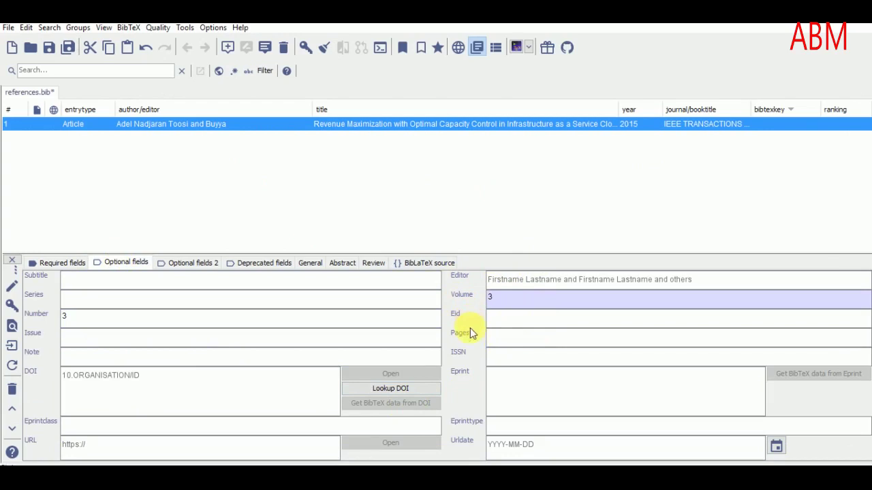
left_click(515, 336)
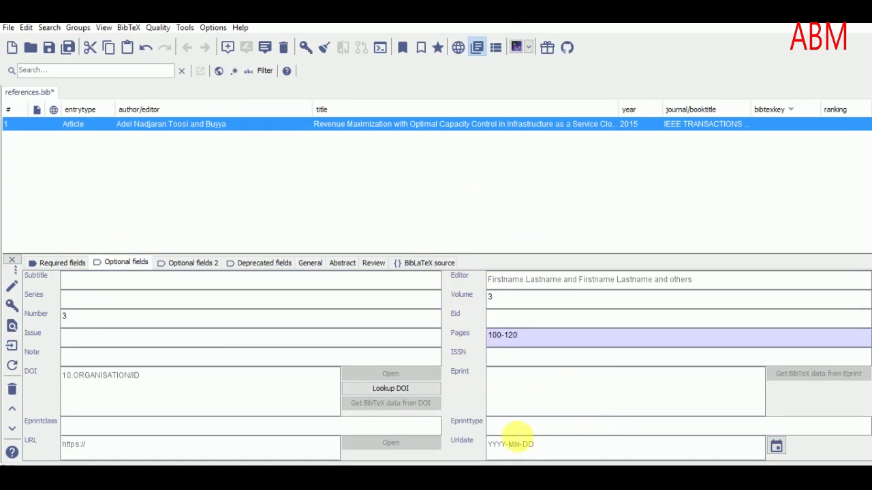
left_click(309, 393)
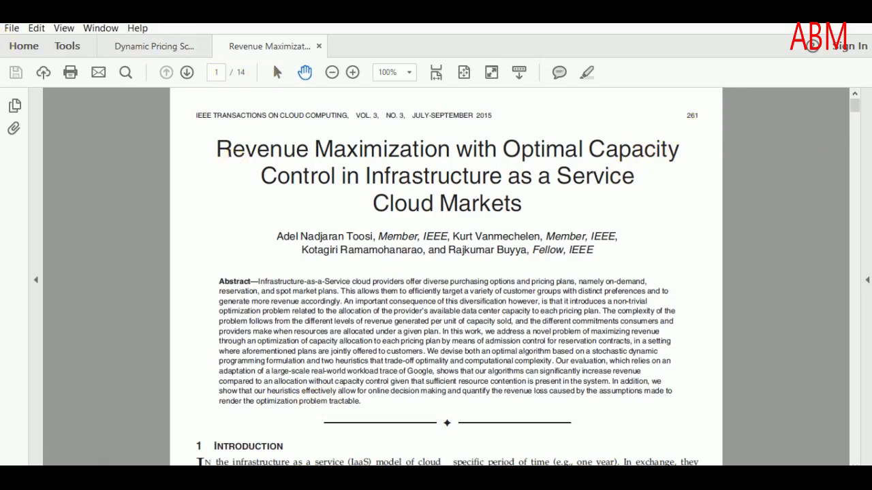
key("alt+Tab")
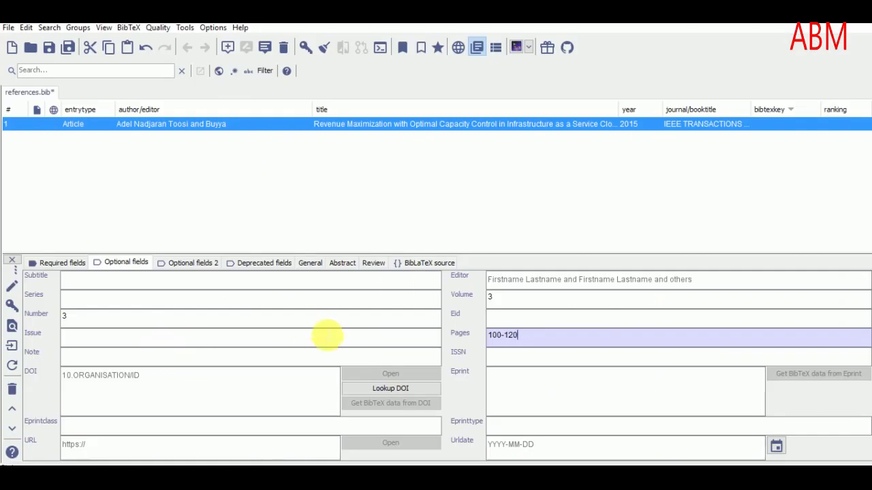
- Set the article's citation key to Ref1 in its BibLaTeX source and save the references.bib database
left_click(417, 267)
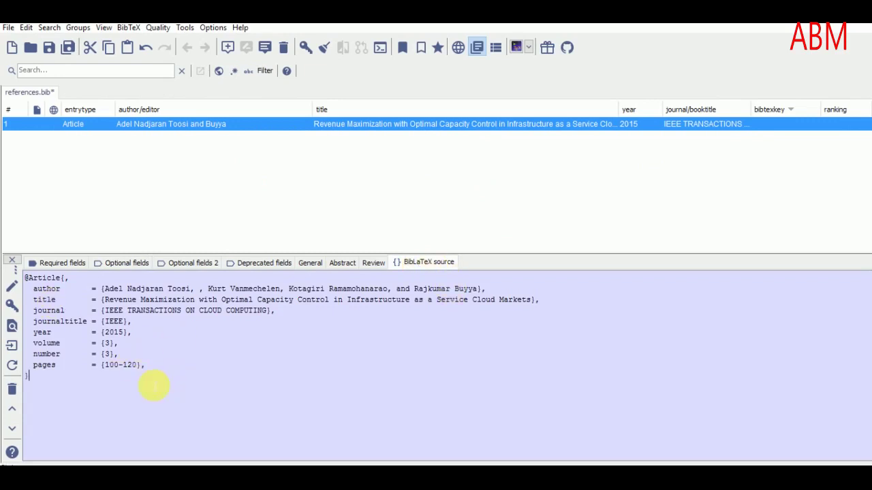
left_click_drag(154, 387, 109, 302)
left_click(220, 330)
type("ef1")
key("ctrl+s")
- Switch to the Dynamic Pricing Scheme paper in Acrobat Reader and examine the heading of its first page
left_click(197, 477)
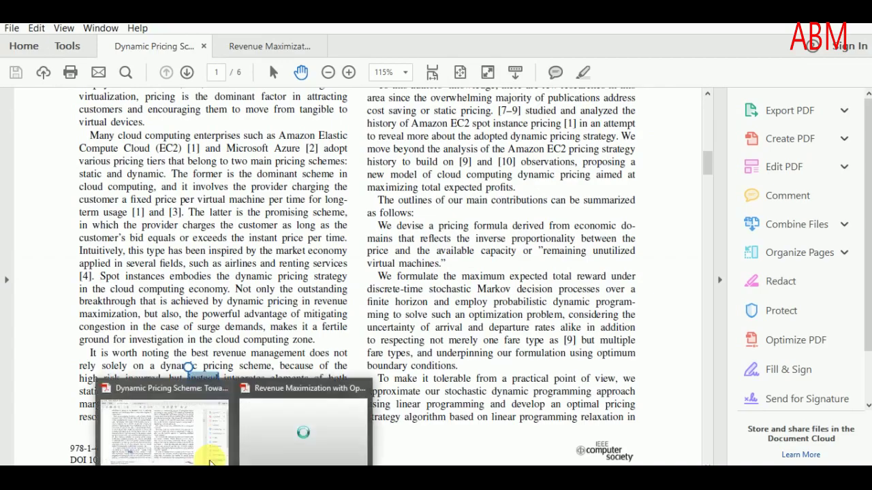
left_click(215, 422)
scroll(329, 164, "up", 1)
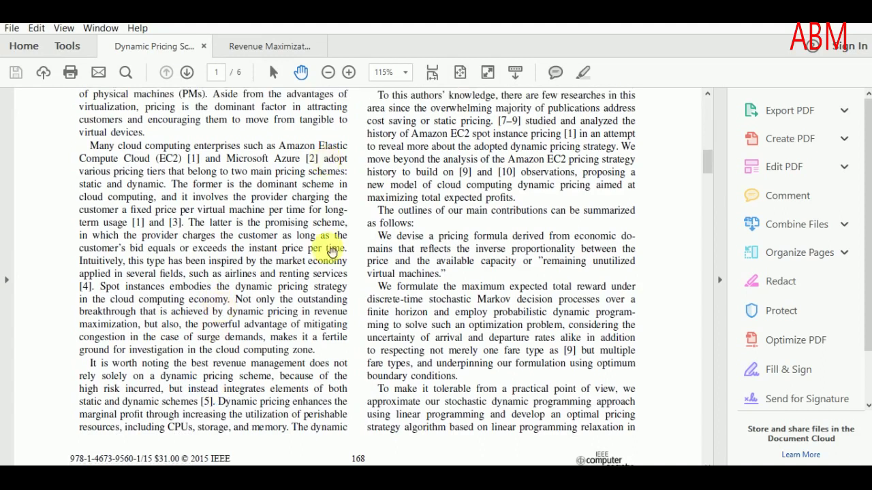
scroll(337, 258, "up", 10)
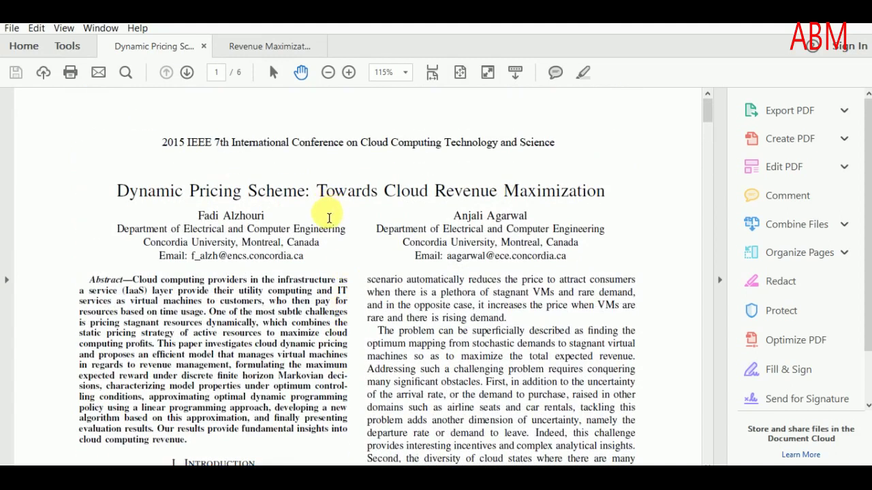
- Switch back to JabRef and add a new entry of type Conference to the references.bib database
key("alt+Tab")
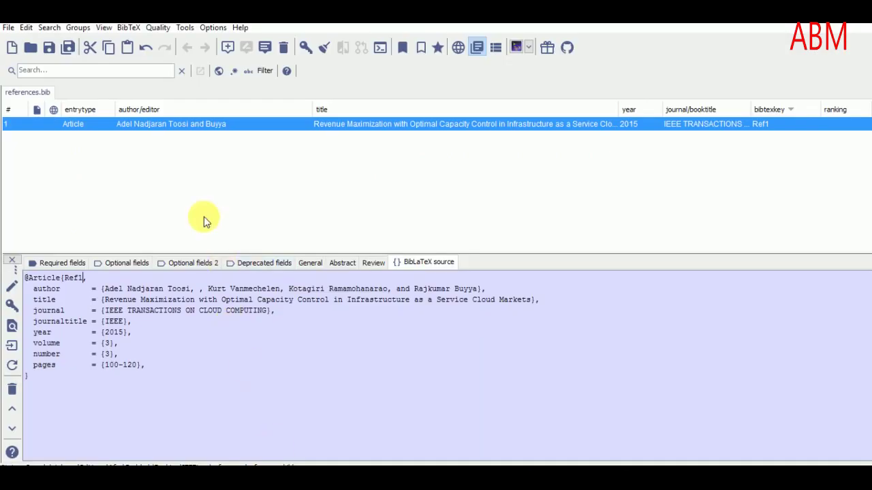
left_click(228, 48)
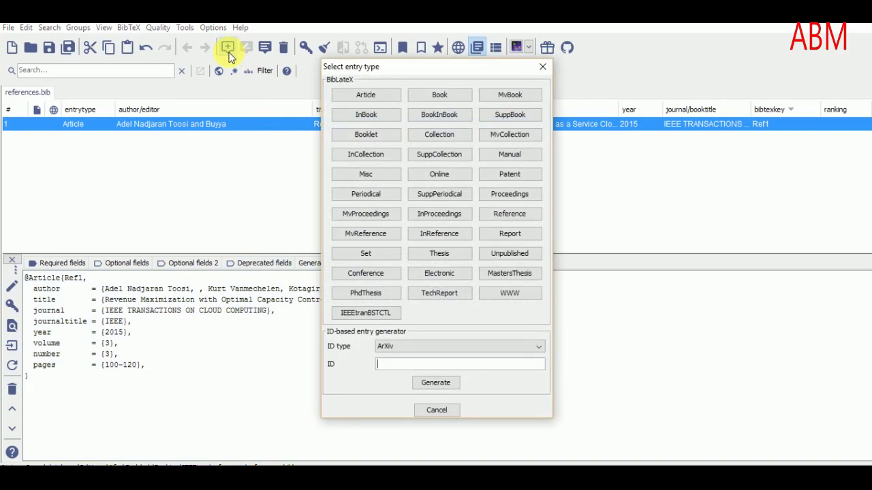
left_click_drag(356, 68, 337, 74)
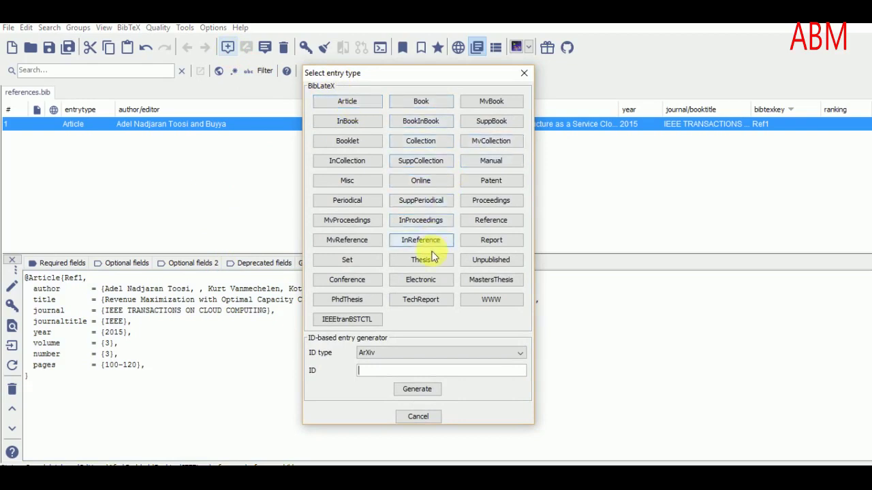
left_click(347, 283)
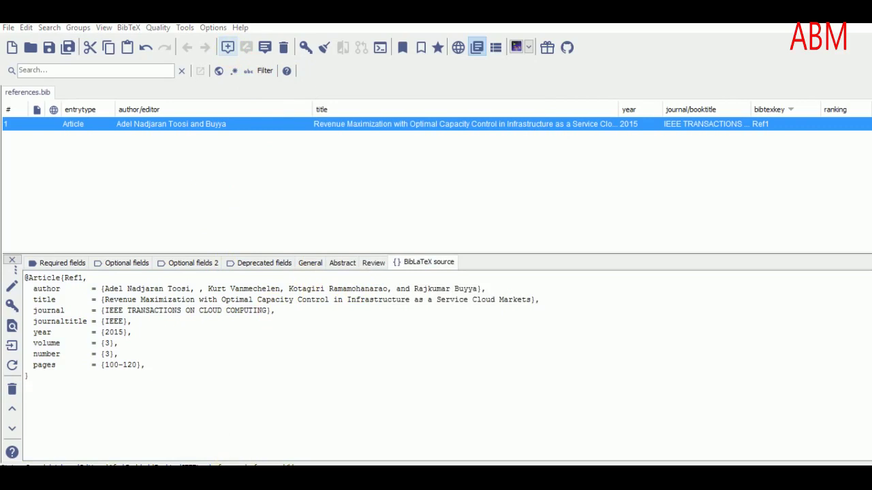
- Copy the first author's name from the Dynamic Pricing Scheme paper and fill the conference entry's Author field with both authors
left_click(179, 440)
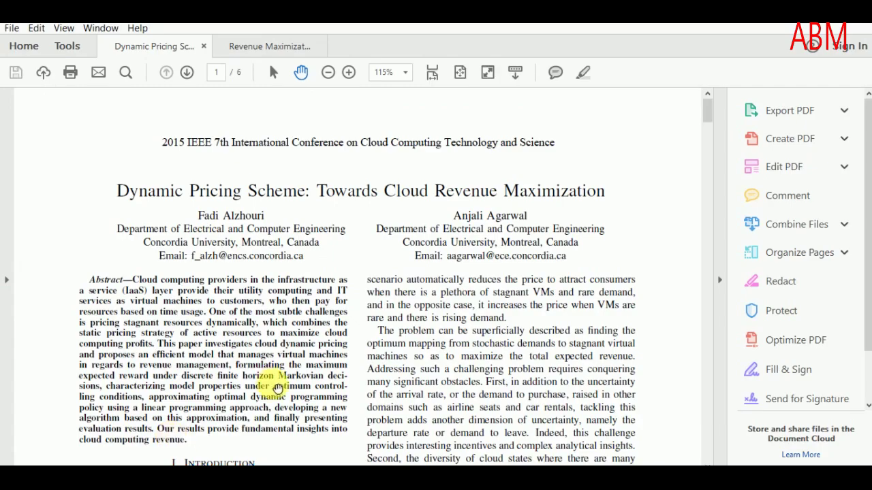
double_click(203, 216)
left_click(249, 219)
mouse_move(269, 223)
left_mouse_down()
mouse_move(225, 230)
mouse_move(208, 216)
mouse_move(268, 219)
left_mouse_up()
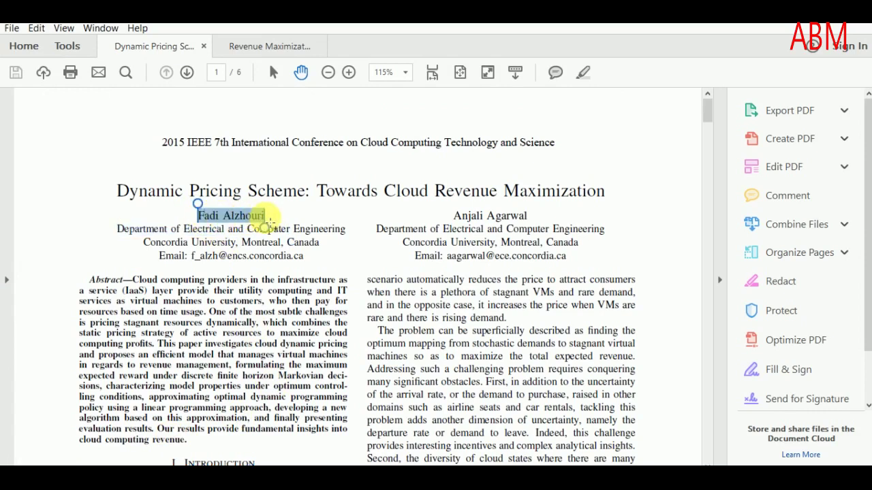
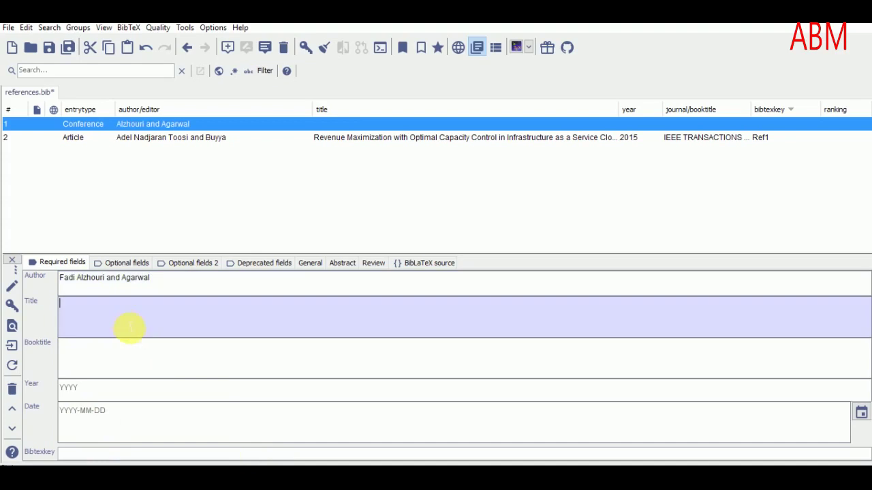
- Set the conference entry's Title to "Dynamic Pricing Scheme: Towards Cloud Revenue Maximization", copied from the paper's heading
key("alt+Tab")
left_click(461, 214)
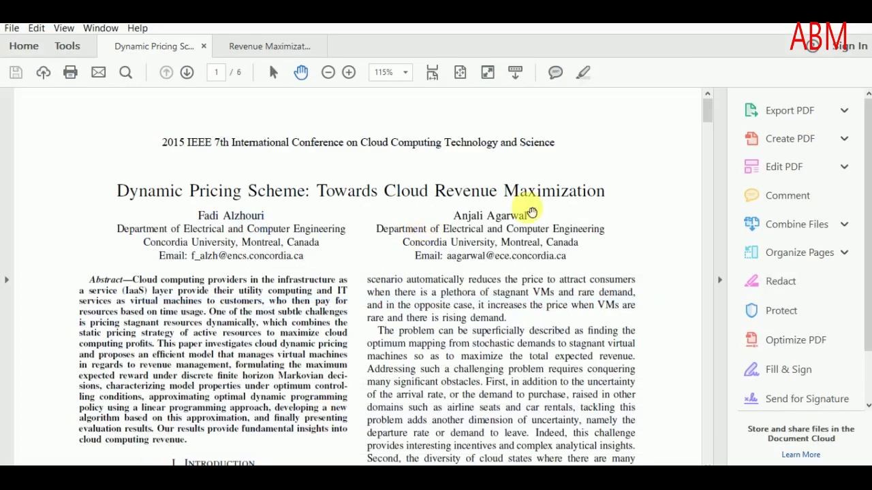
left_click_drag(611, 196, 20, 185)
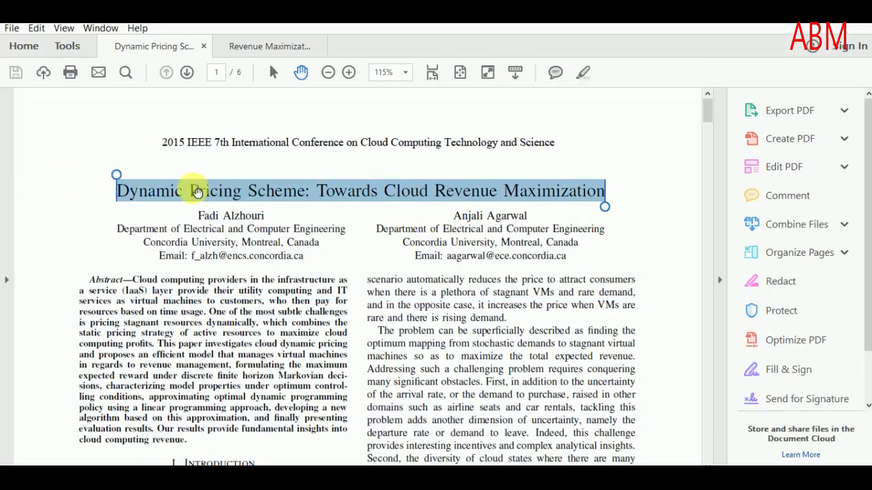
right_click(234, 194)
left_click(263, 207)
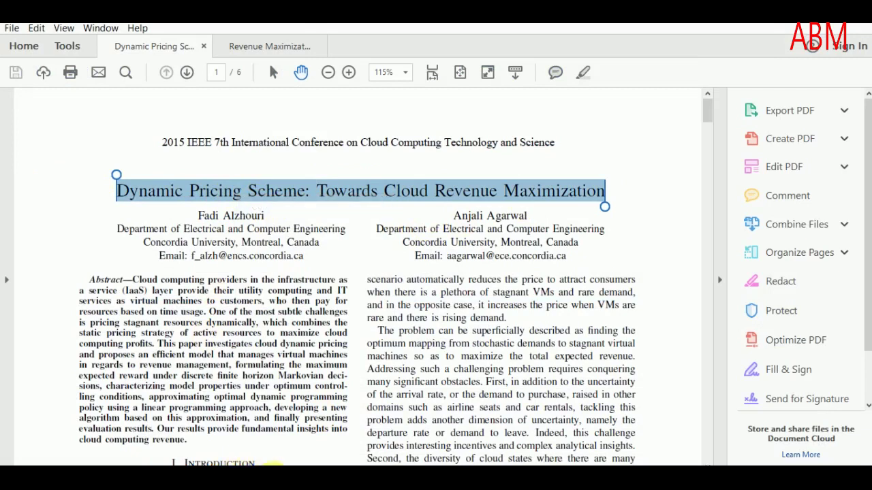
key("alt+Tab")
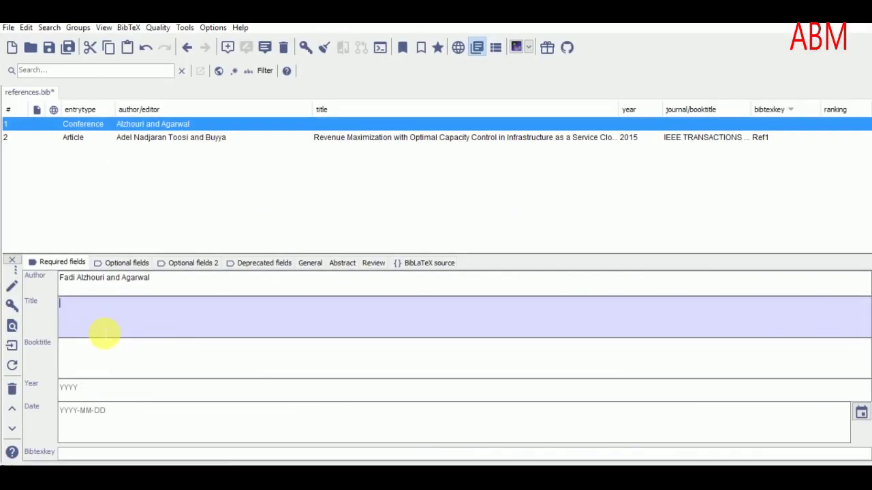
key("ctrl+v")
- Set the Booktitle to "2015 IEEE 7th International Conference on Cloud Computing Technology and Science", copied from the paper's header line
left_click(97, 357)
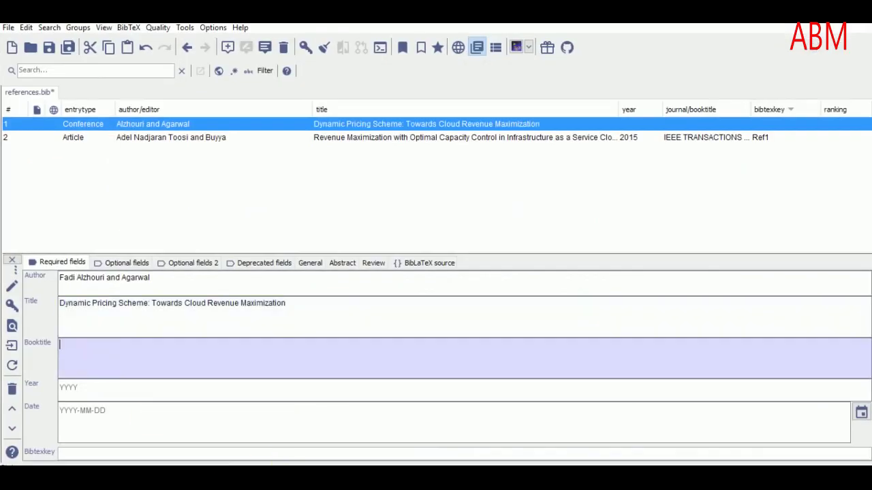
left_click(175, 443)
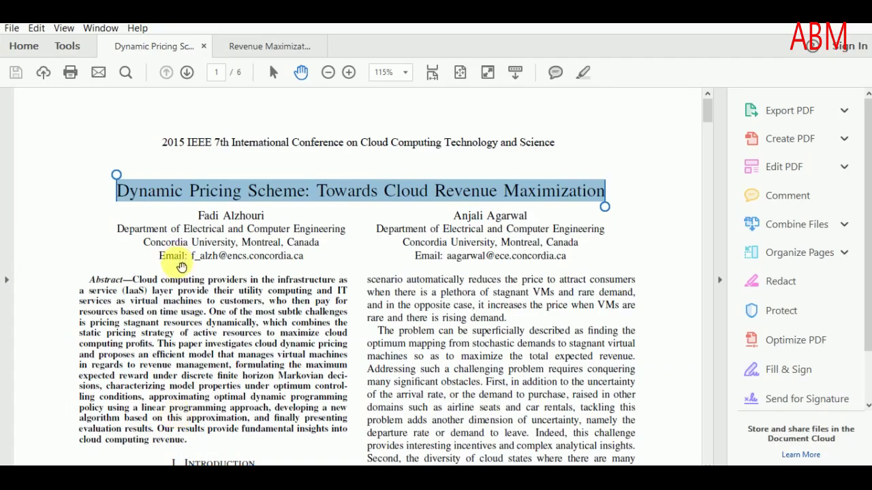
left_click_drag(163, 144, 556, 155)
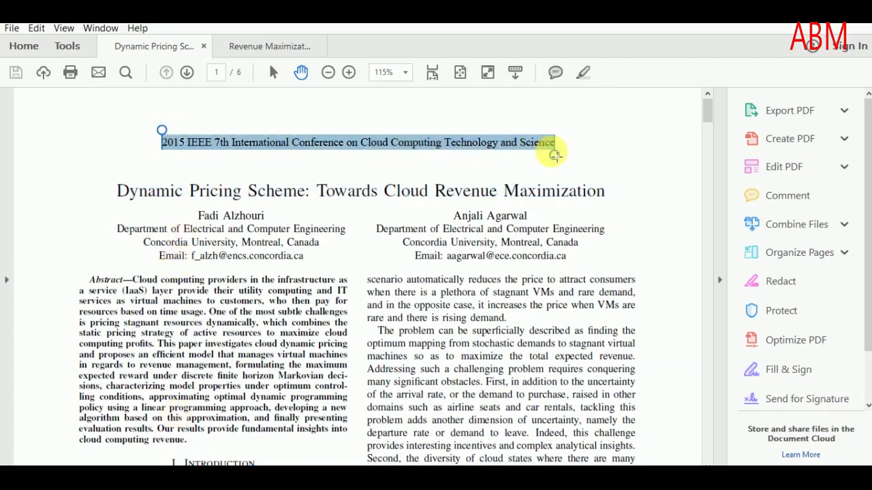
left_click(280, 434)
key("alt+Tab")
left_click(80, 374)
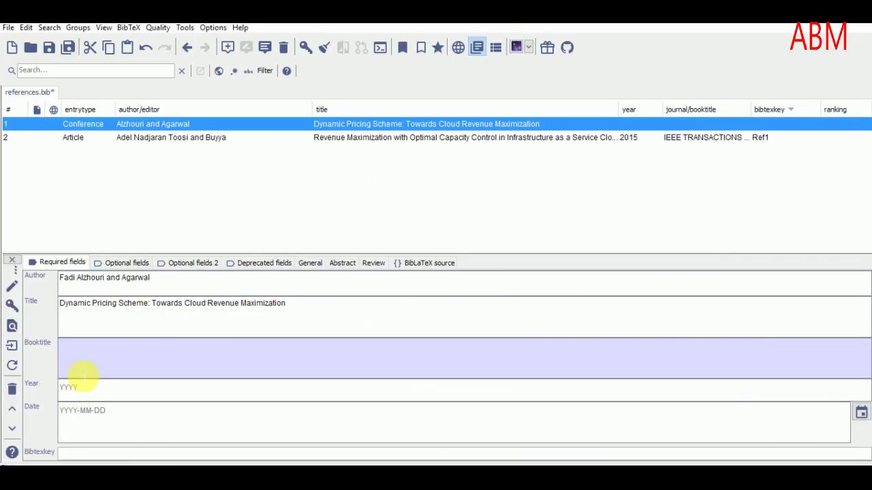
key("ctrl+v")
- Set the conference entry's Year to 2015 and its optional Pages field to 120-130
left_click(83, 395)
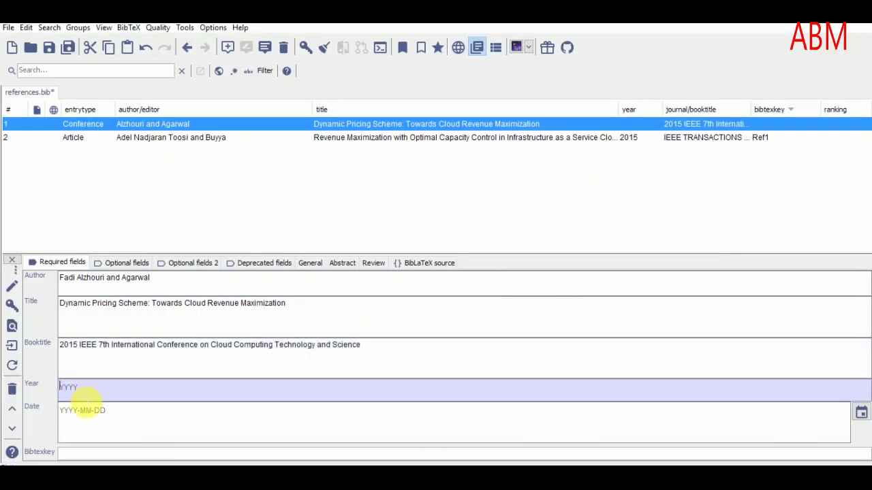
type("2015")
left_click(127, 263)
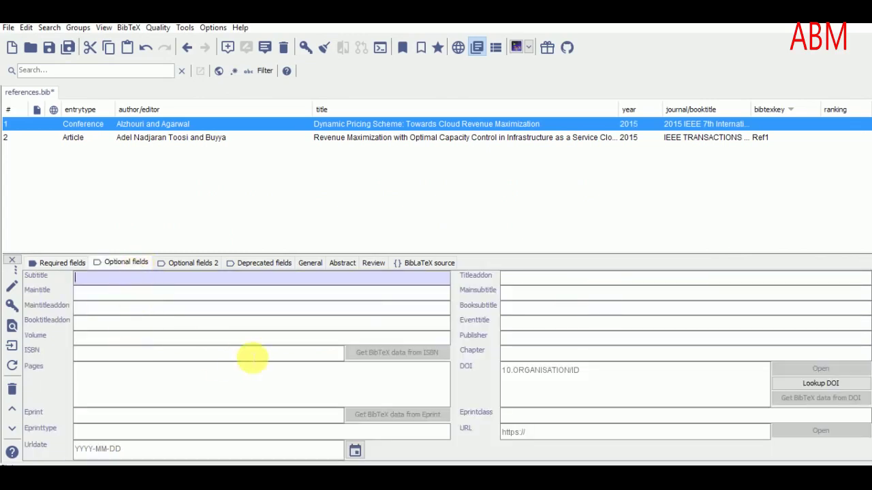
left_click(149, 339)
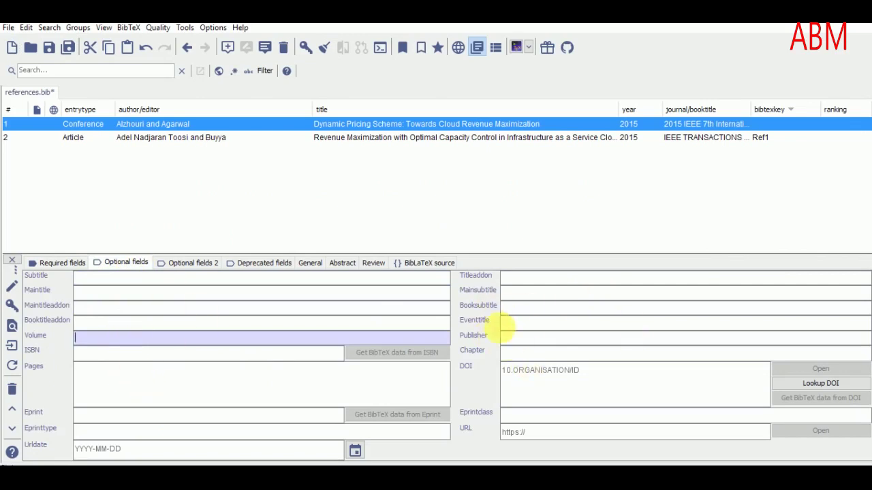
left_click(124, 389)
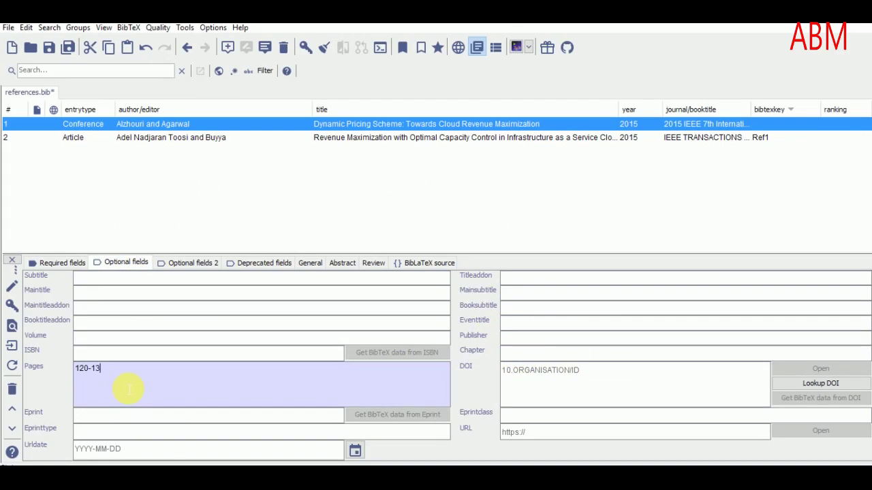
- Set the conference entry's citation key to Ref2 in its BibLaTeX source and save the references.bib database
left_click(424, 264)
left_click_drag(147, 348, 44, 289)
left_click(200, 334)
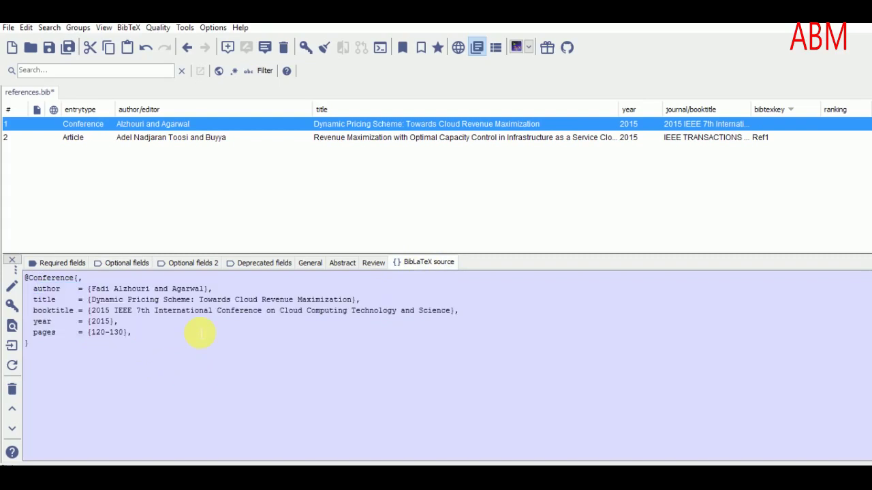
left_click(79, 279)
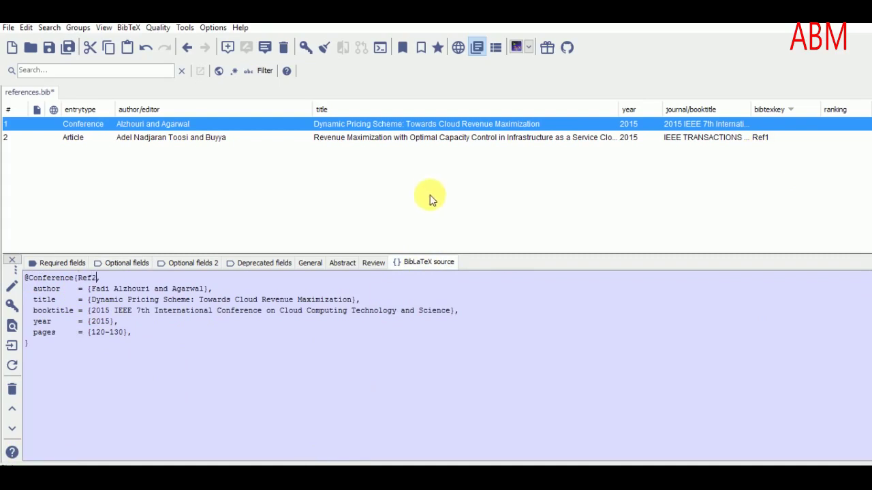
key("ctrl+s")
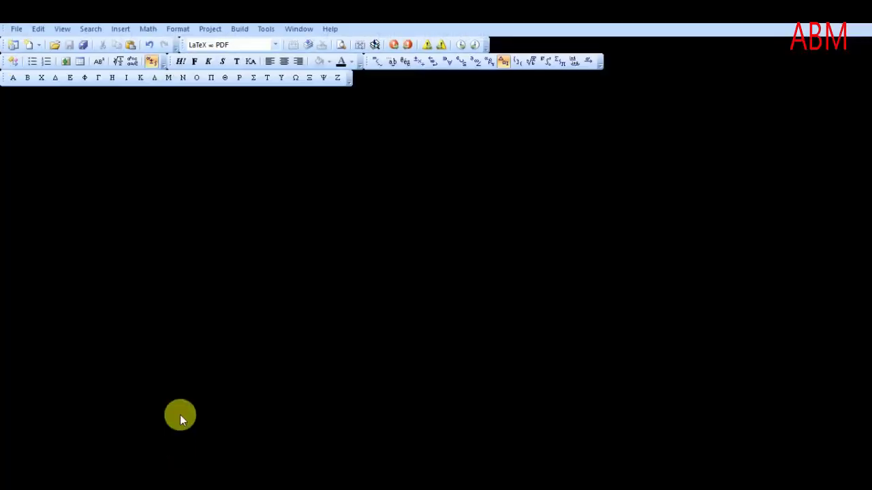
- Switch to bare_jrnl_transmag.tex in the LaTeX editor and examine the \bibliographystyle and \bibliography commands in its references section
scroll(212, 249, "down", 20)
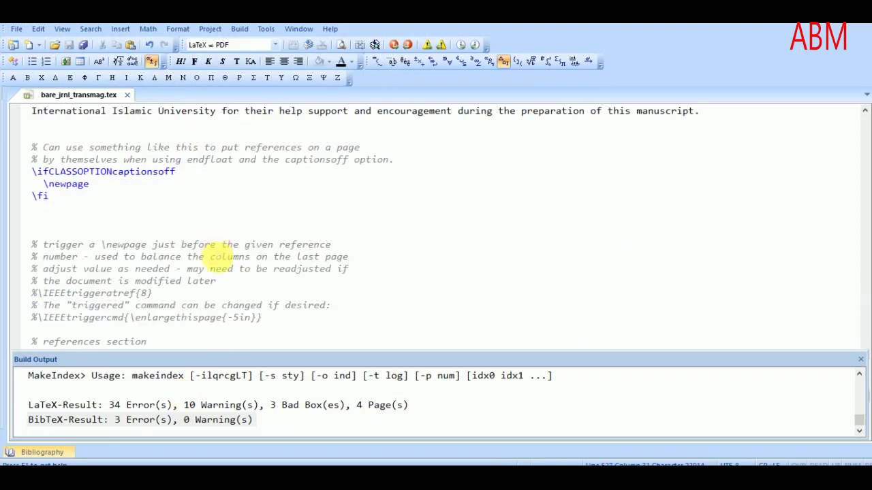
scroll(215, 256, "up", 8)
scroll(217, 257, "up", 5)
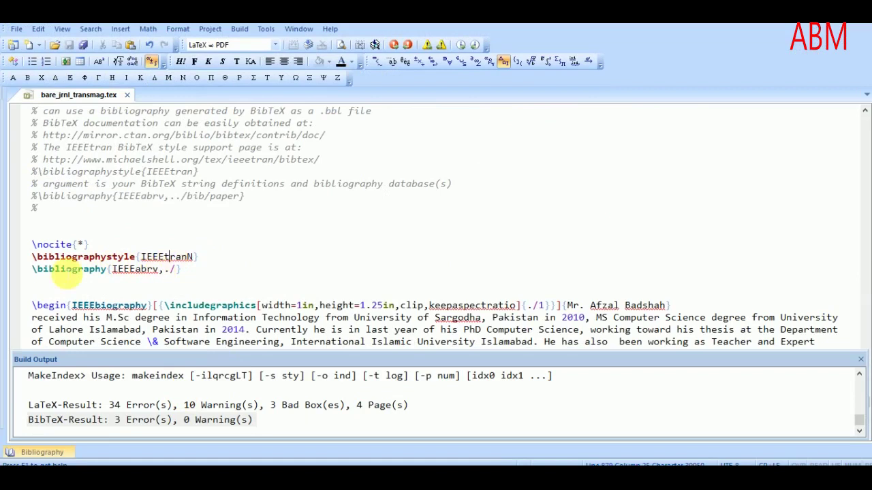
left_click_drag(42, 257, 132, 256)
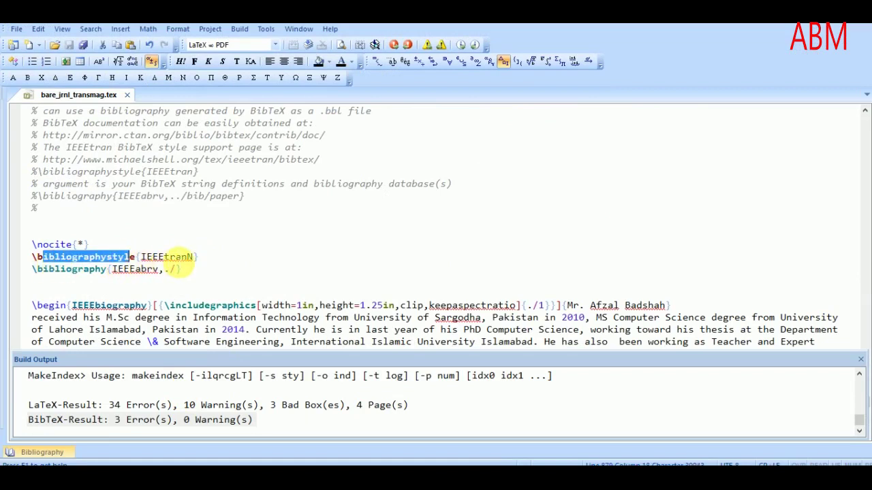
left_click(184, 257)
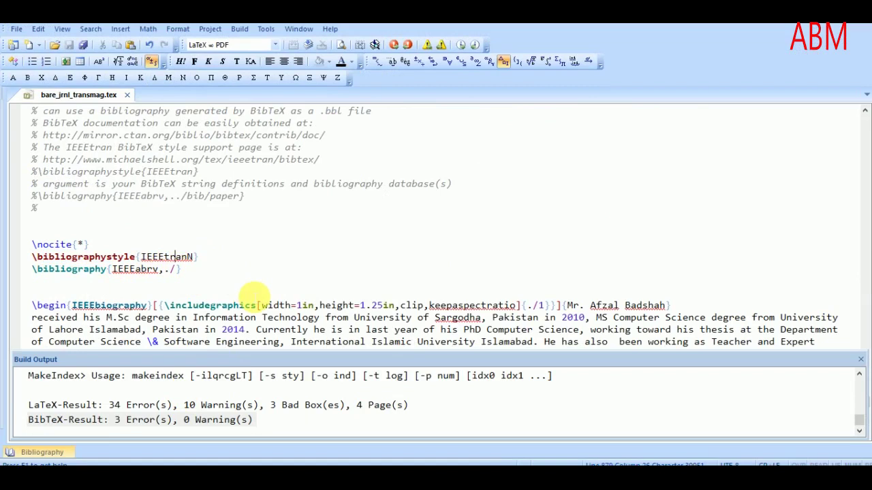
double_click(171, 262)
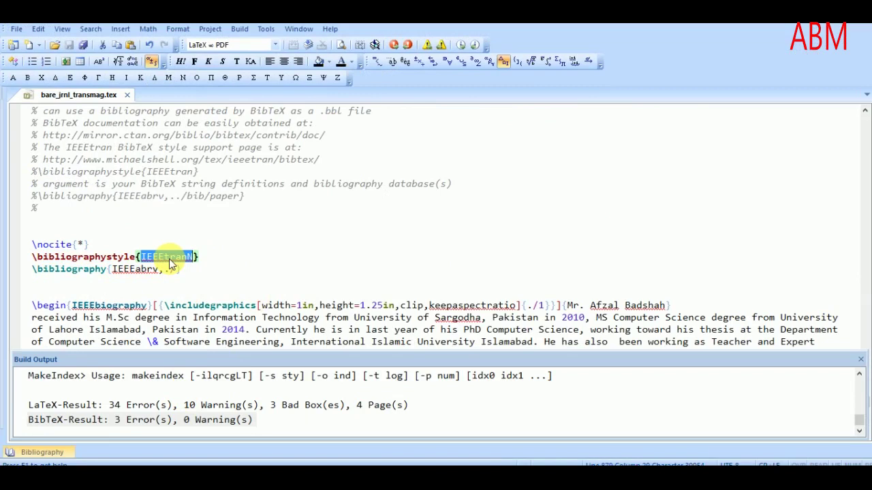
left_click(86, 280)
left_click(180, 271)
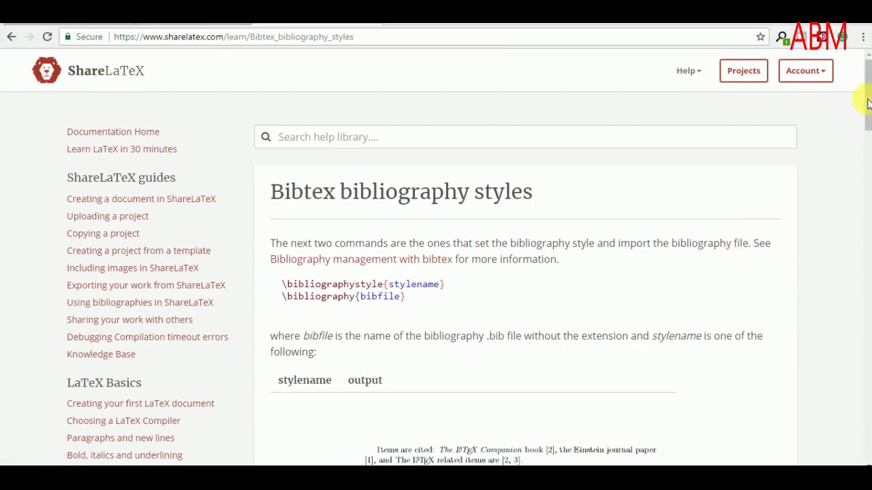
- Review the sample reference outputs of the style names on ShareLaTeX's Bibtex bibliography styles page in the browser
left_click_drag(866, 111, 774, 169)
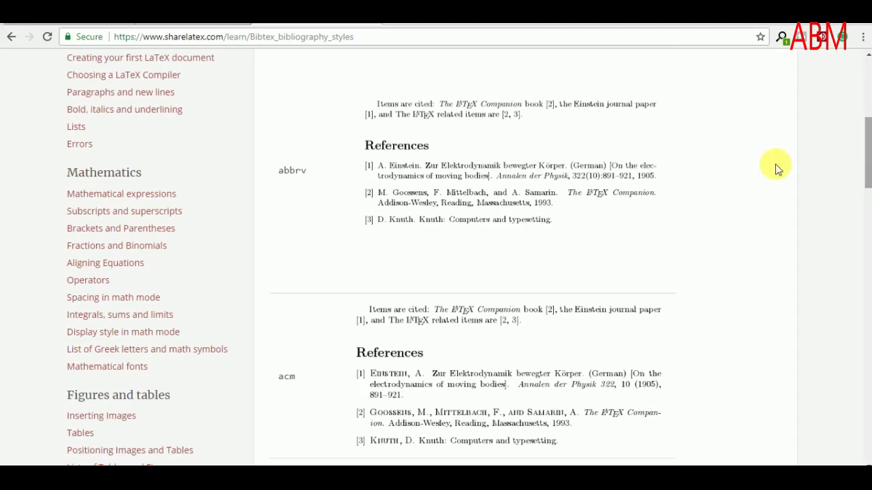
left_click_drag(867, 170, 858, 252)
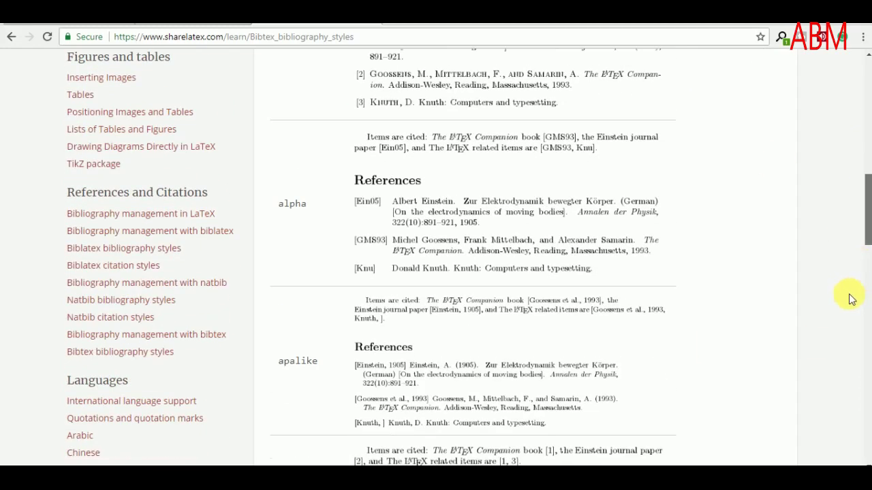
scroll(819, 257, "down", 5)
scroll(477, 293, "down", 10)
scroll(222, 375, "up", 20)
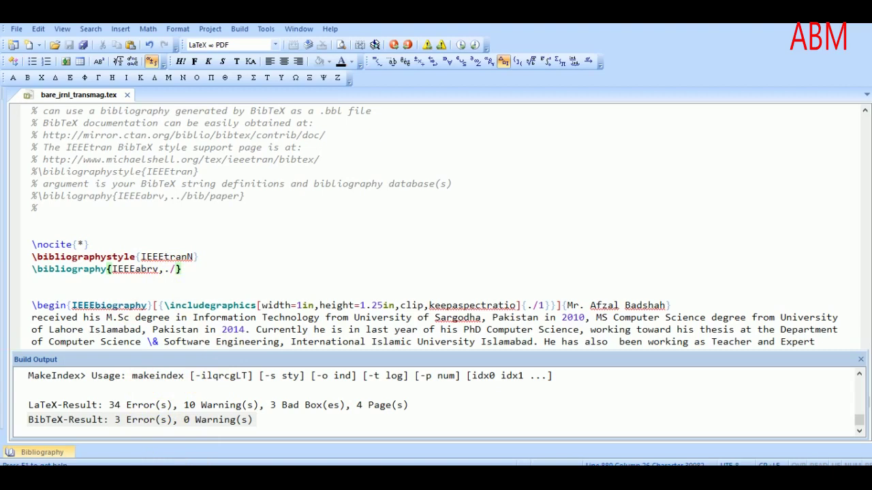
- Complete the \bibliography command's database path as ./references/references, correcting the misspelled file name
type("references/ref")
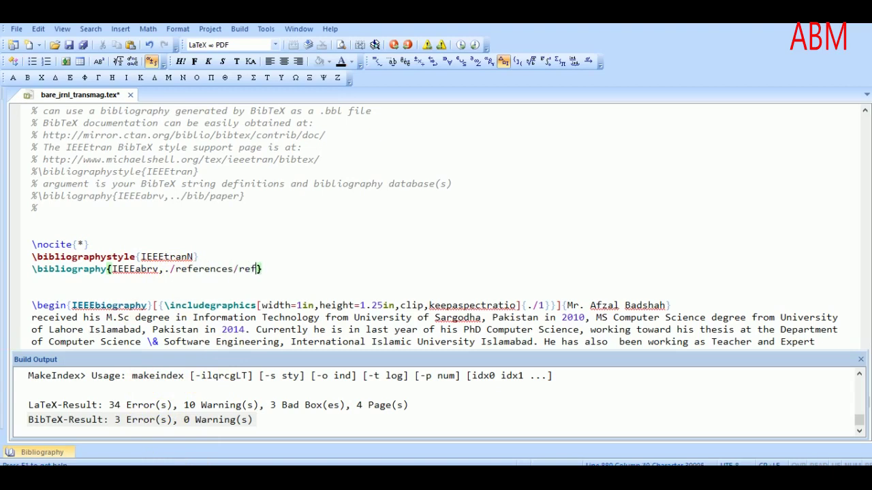
type("rences")
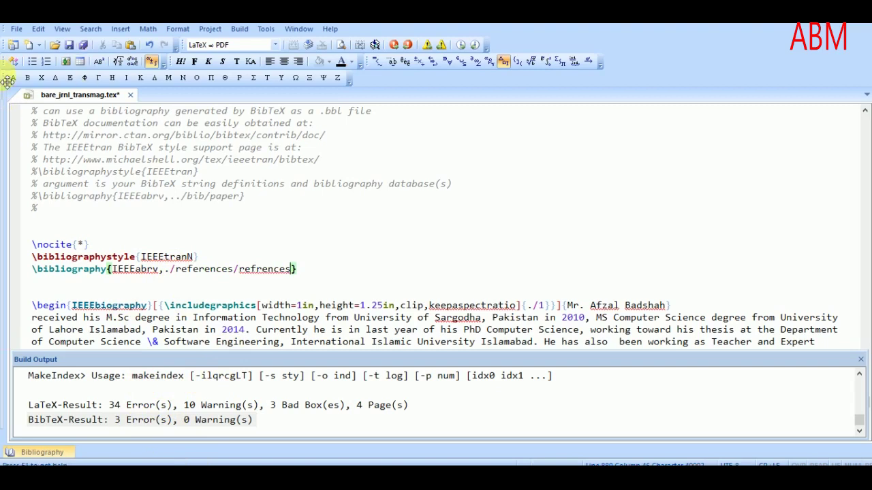
key("Up")
key("Up")
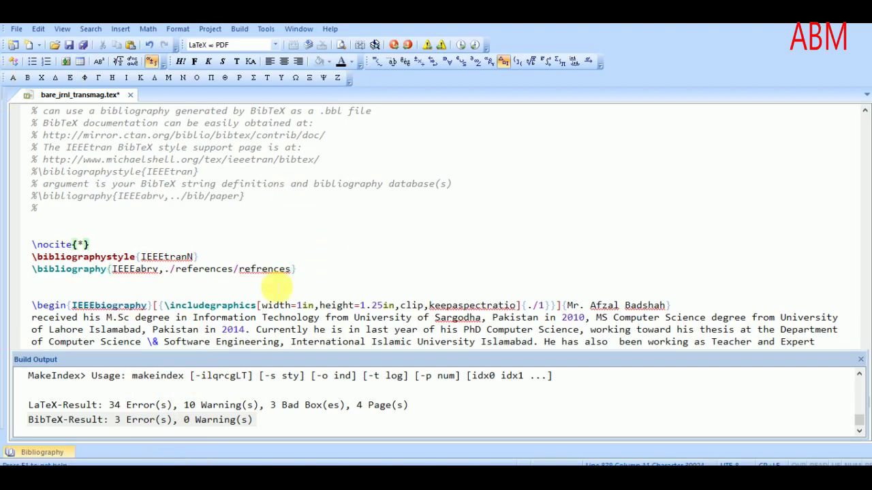
left_click(256, 269)
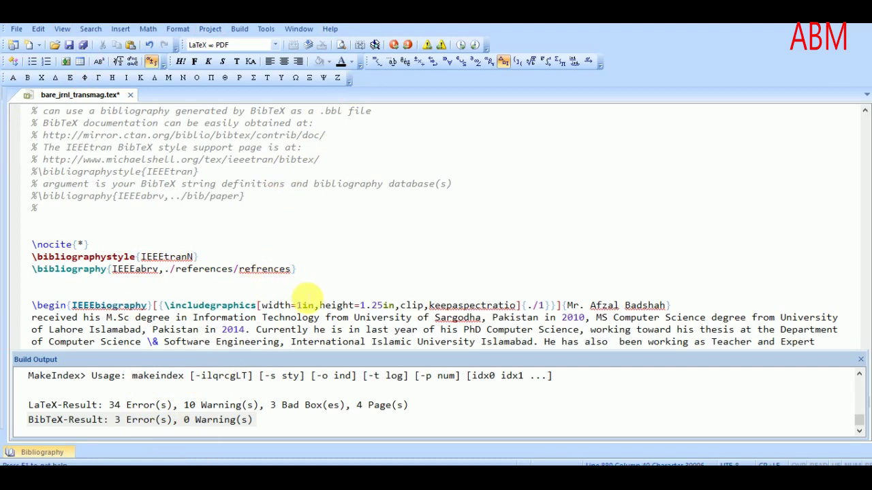
type("e")
left_click(365, 281)
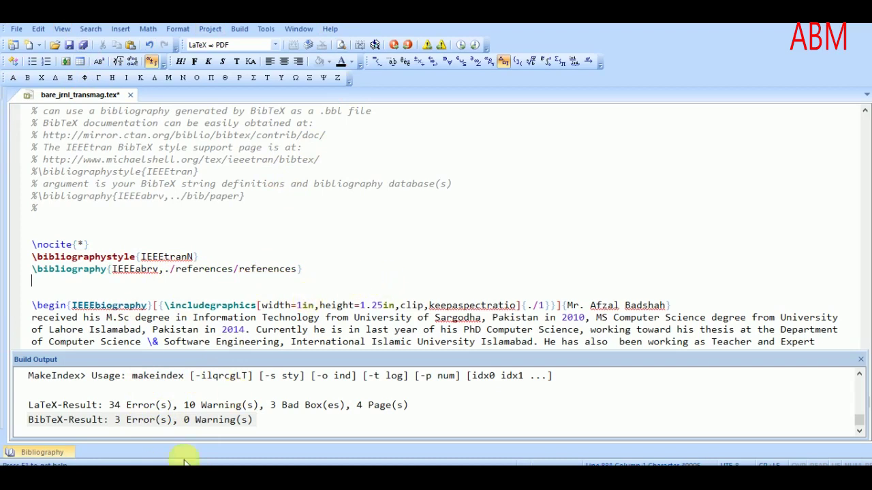
- Check the name of the .bib file inside the IEEEtran project's references folder and return to the LaTeX editor
key("alt+Tab")
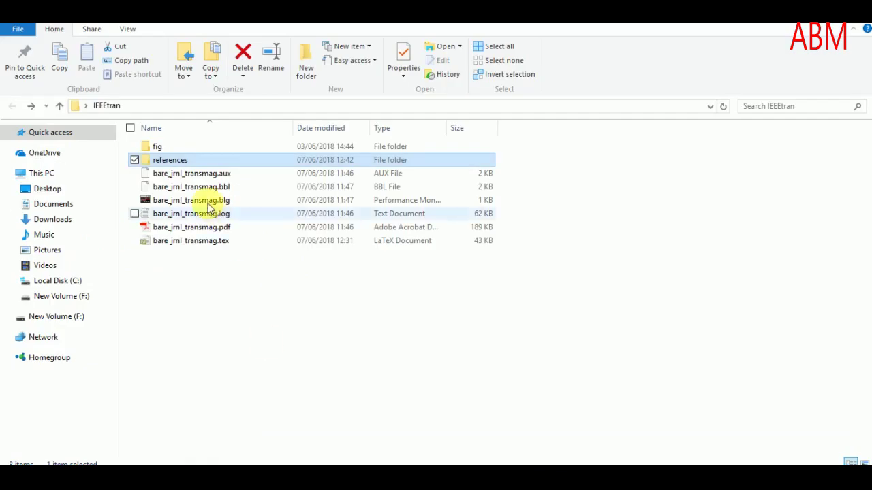
double_click(172, 165)
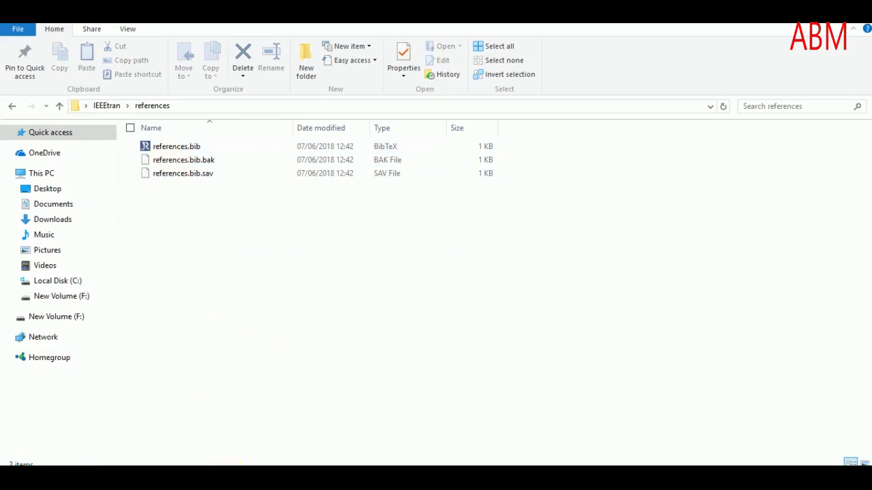
left_click(235, 463)
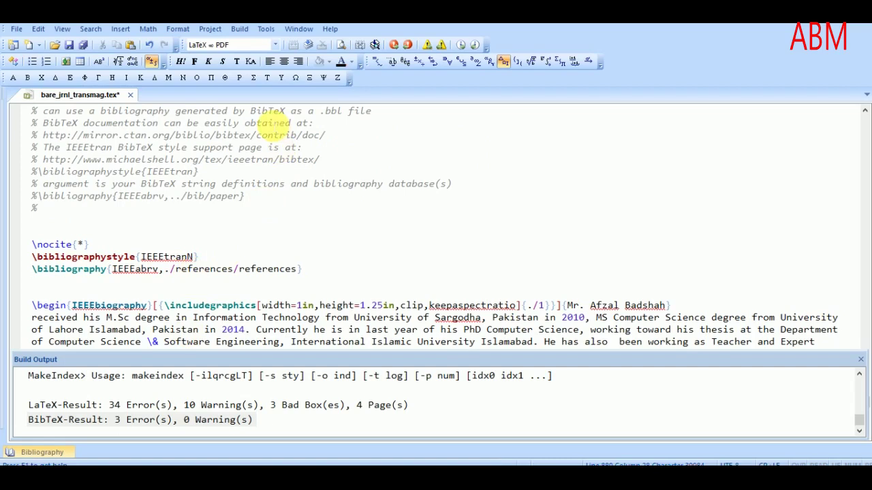
- Save and build bare_jrnl_transmag.tex with the LaTeX to PDF profile
left_click(308, 45)
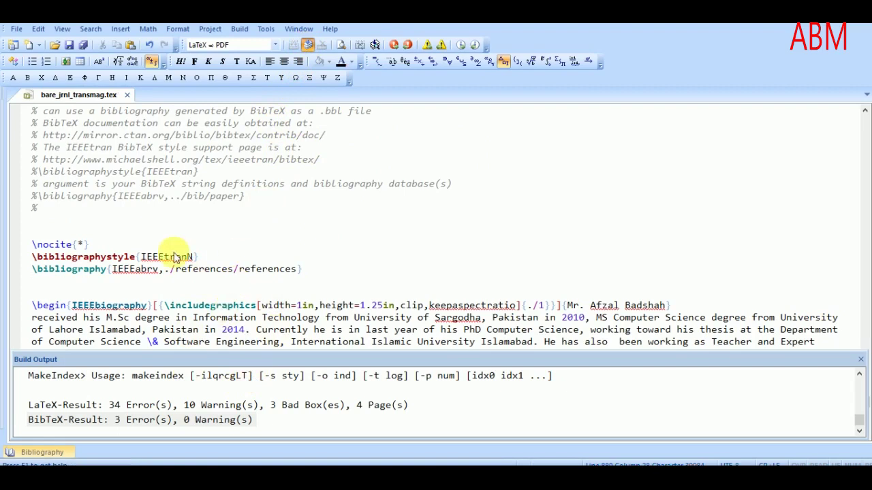
key("F7")
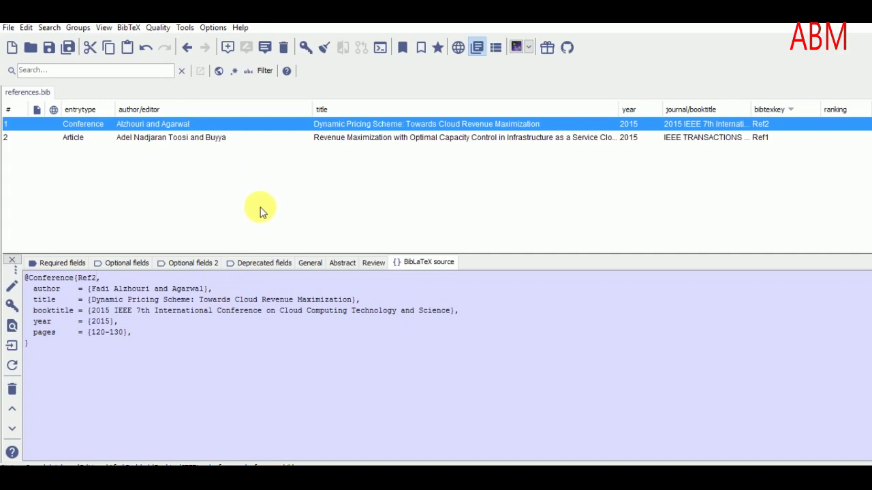
- Start a new entry in the JabRef database and copy the address of ShareLaTeX's Bibtex bibliography styles page from the browser
left_click(229, 54)
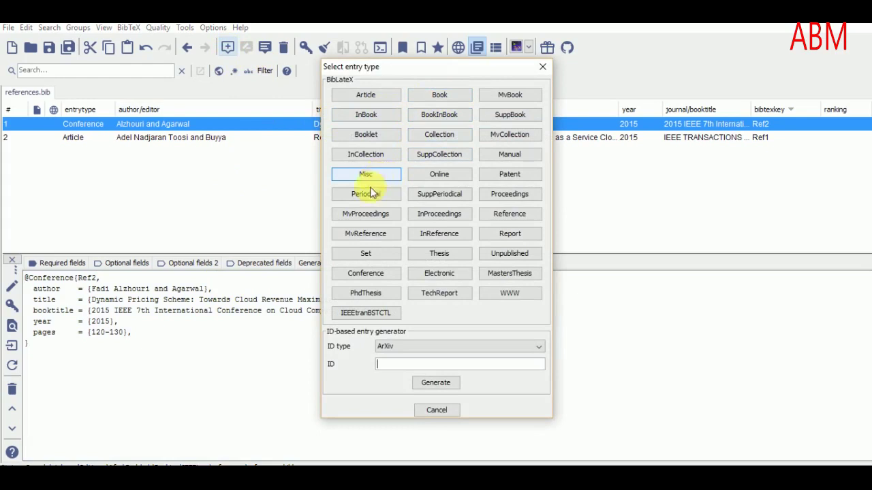
left_click(190, 464)
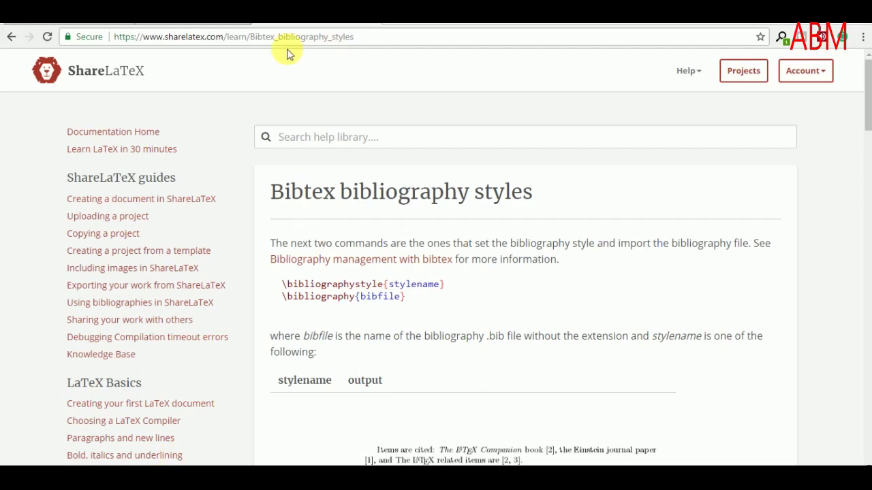
left_click(362, 37)
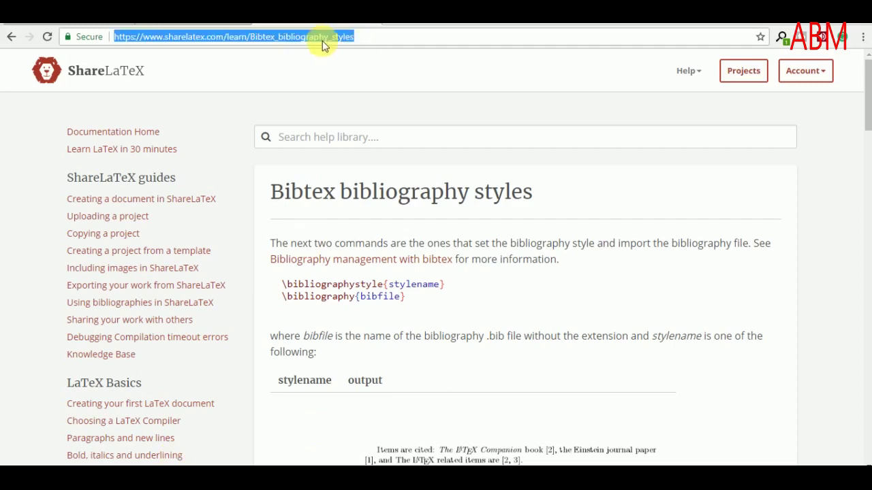
right_click(320, 40)
left_click(345, 88)
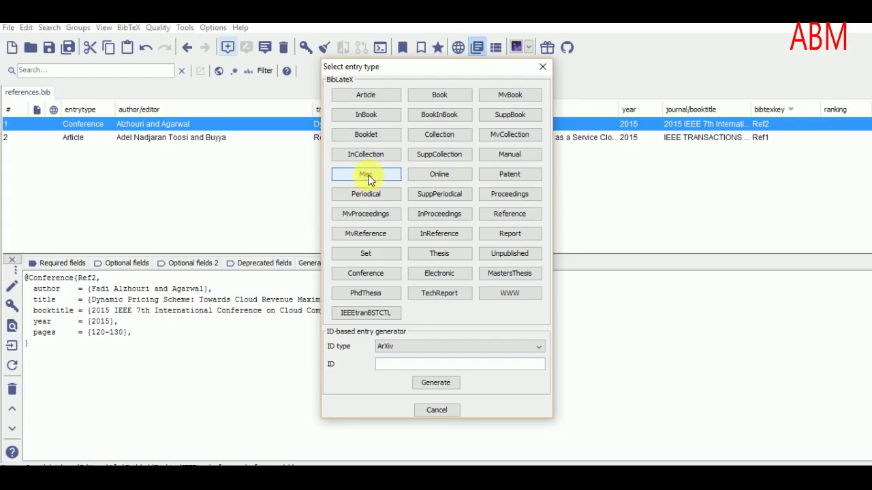
- Create a Misc entry with a Wikipedia URL as howpublished, year May 5, 2018 and key Ref3, and save the references.bib database
key("Escape")
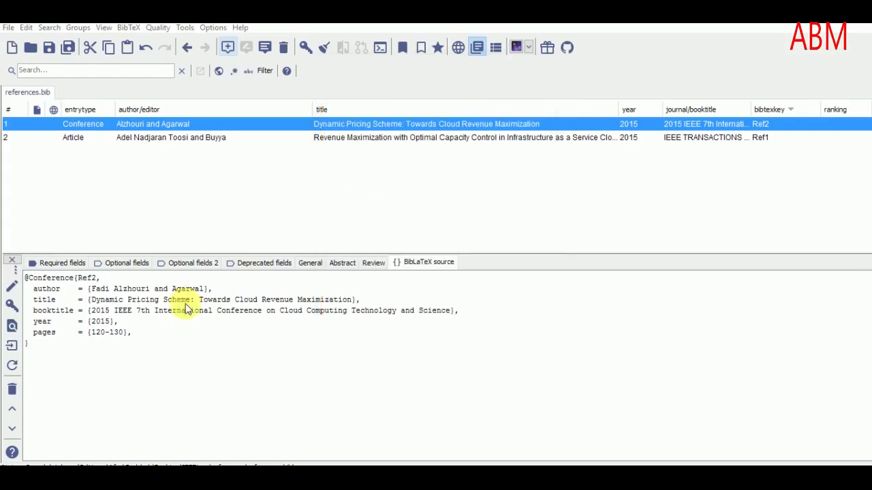
left_click(425, 263)
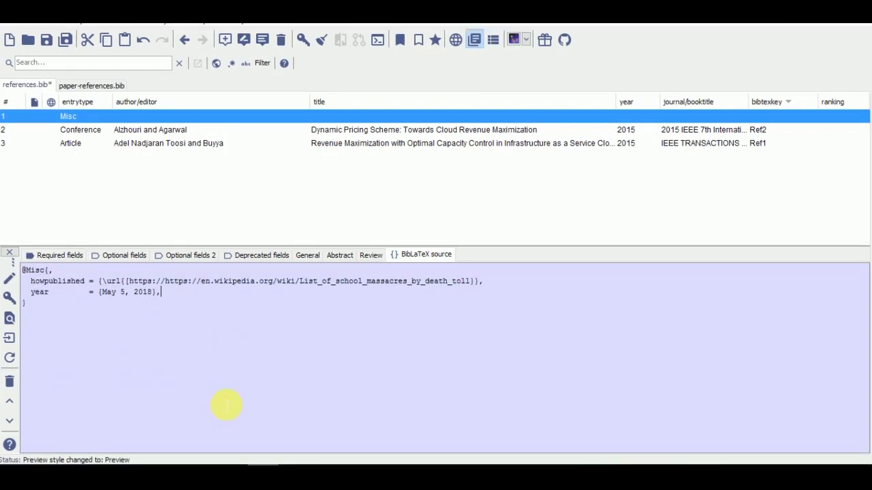
left_click_drag(162, 292, 39, 283)
left_click(202, 299)
key("ctrl+s")
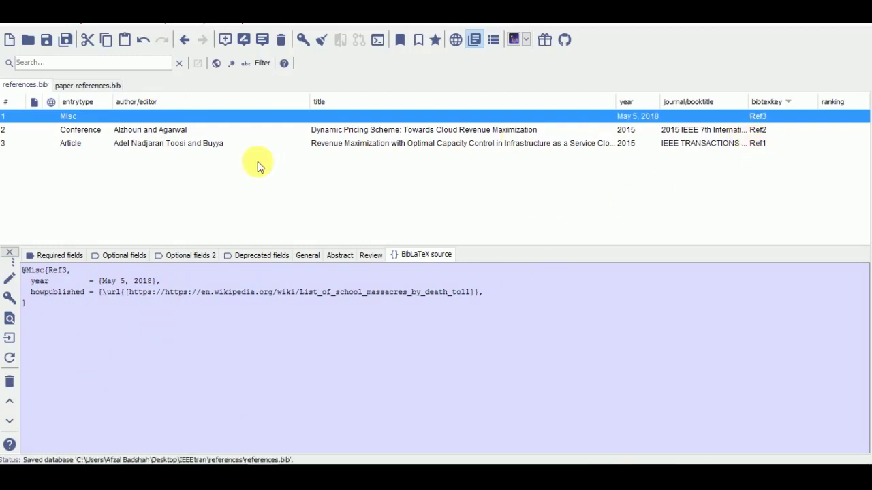
- Look through the conference and article entries, and delete the Misc entry Ref3 from references.bib
left_click(148, 133)
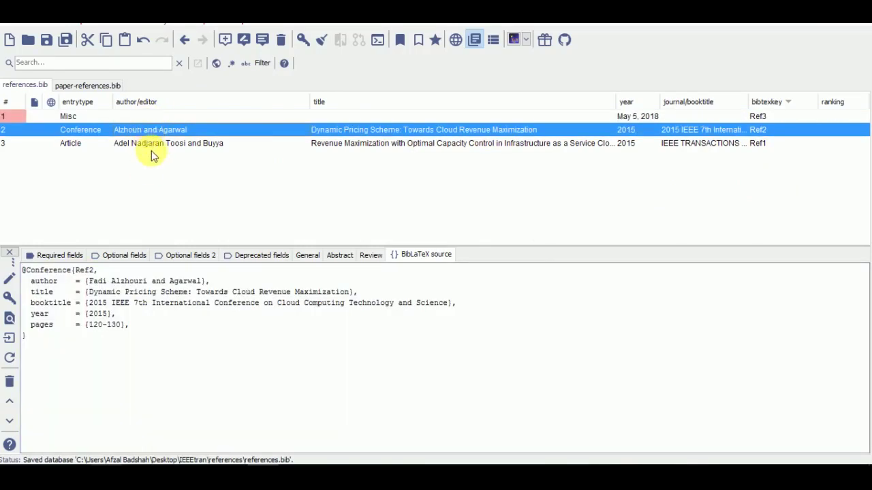
left_click(154, 147)
left_click(71, 118)
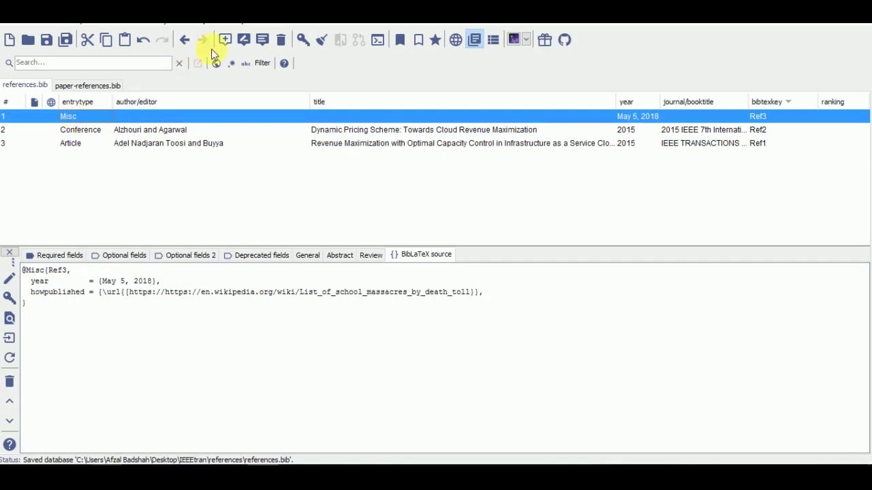
left_click(281, 40)
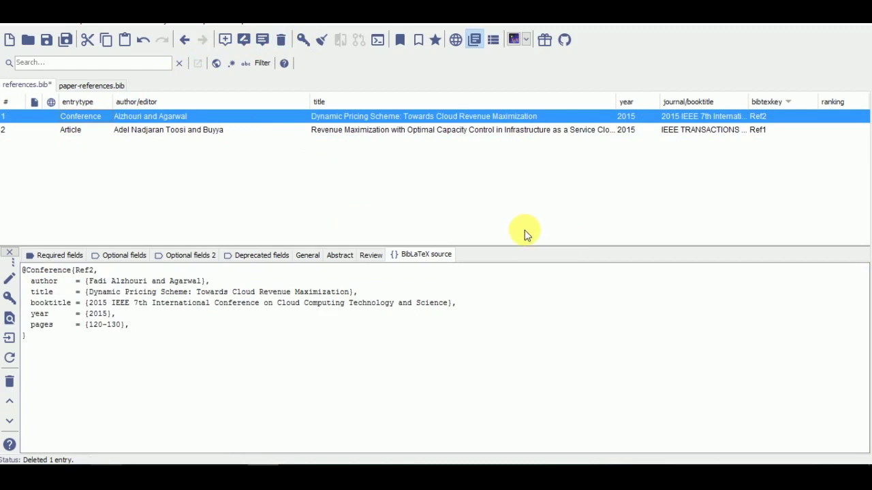
- Change the entry table's bibtexkey sorting so that Ref1 is listed before Ref2
left_click(779, 103)
left_click(780, 102)
left_click(779, 103)
left_click(779, 102)
left_click(780, 102)
left_click(779, 102)
left_click(779, 102)
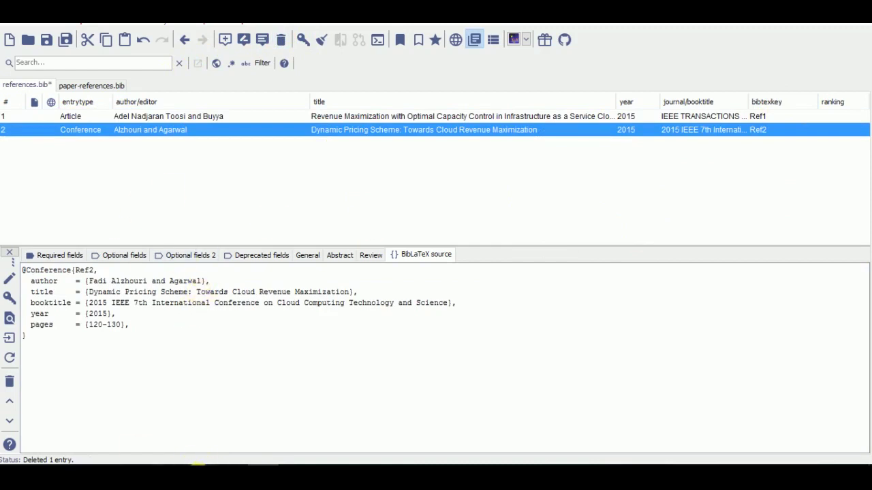
- Switch to bare_jrnl_transmag.pdf in the PDF viewer and examine the Bibliography section on page 3
mouse_move(197, 465)
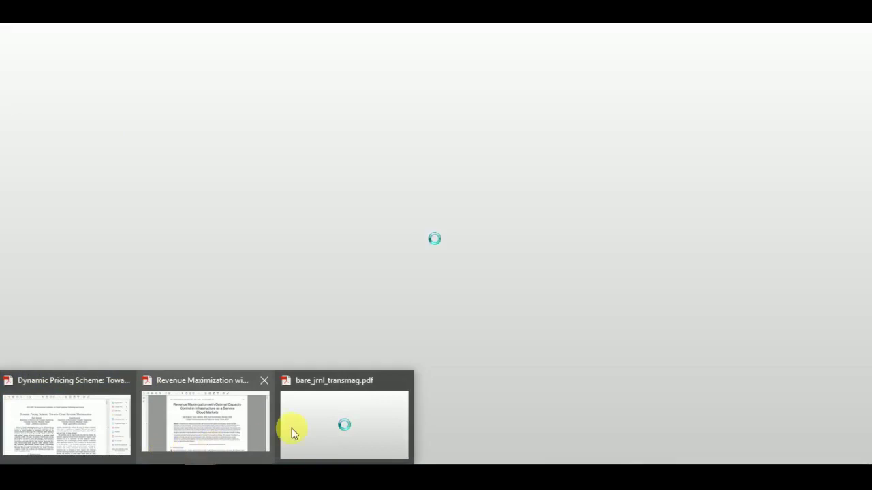
left_click(340, 409)
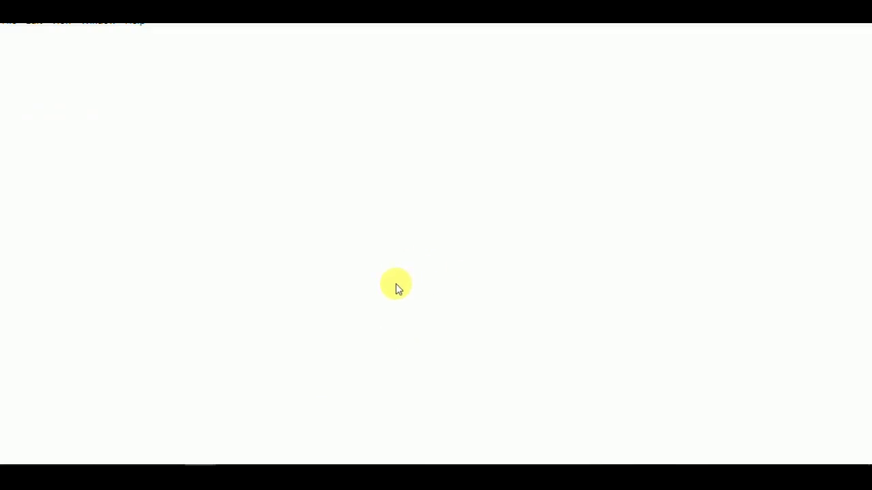
scroll(401, 288, "down", 15)
scroll(403, 291, "up", 5)
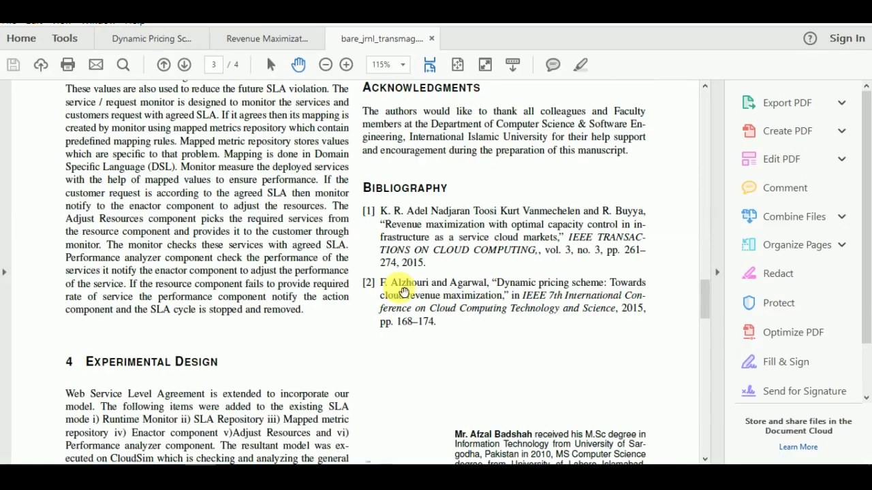
scroll(467, 203, "up", 1)
scroll(457, 263, "down", 3)
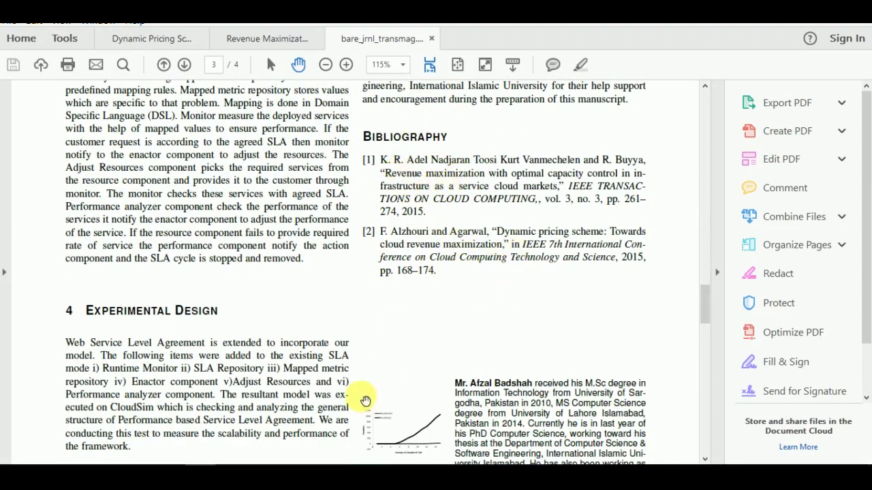
- Compare the Ref1 and Ref2 entries in JabRef with the references printed in the PDF's Bibliography section
key("alt+Tab")
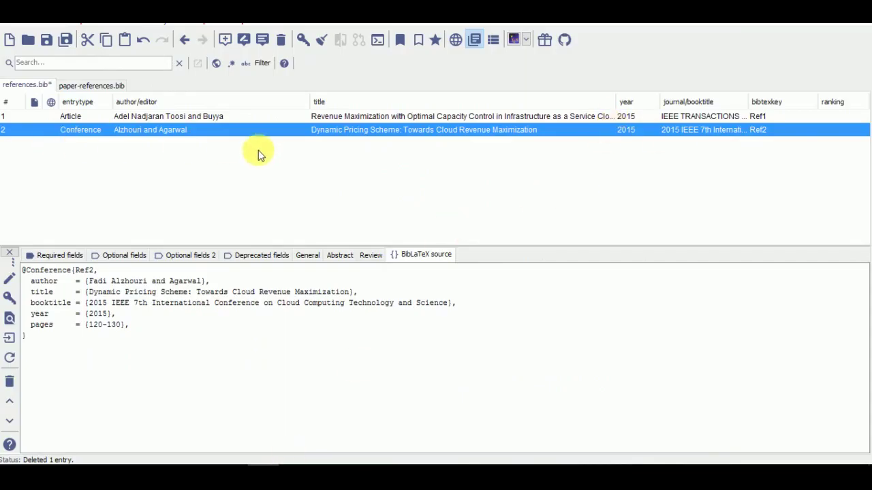
mouse_move(201, 465)
left_click(355, 404)
scroll(467, 238, "up", 1)
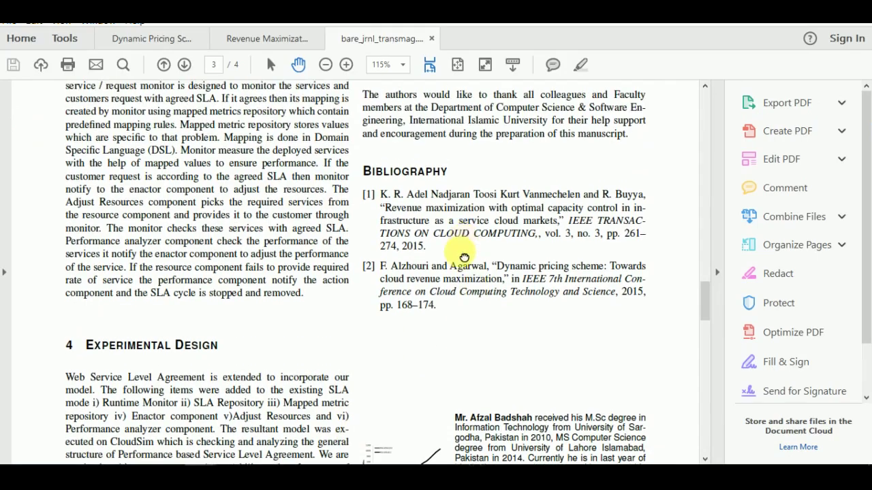
scroll(467, 244, "up", 1)
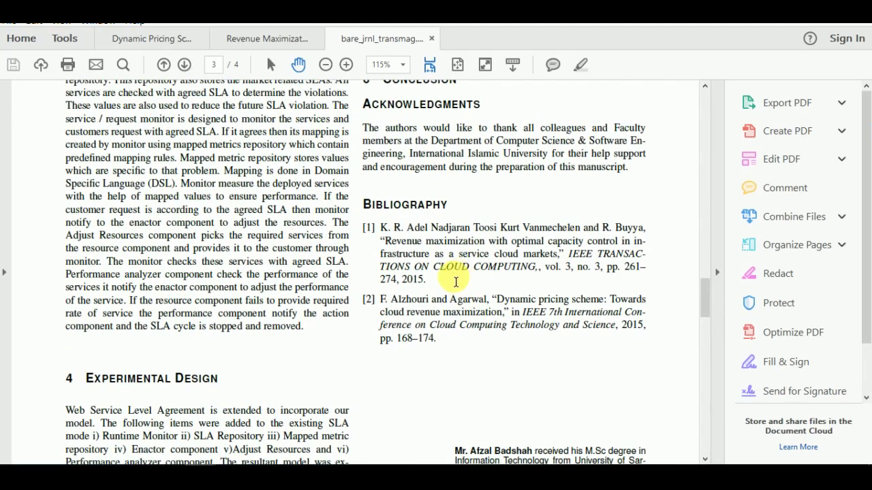